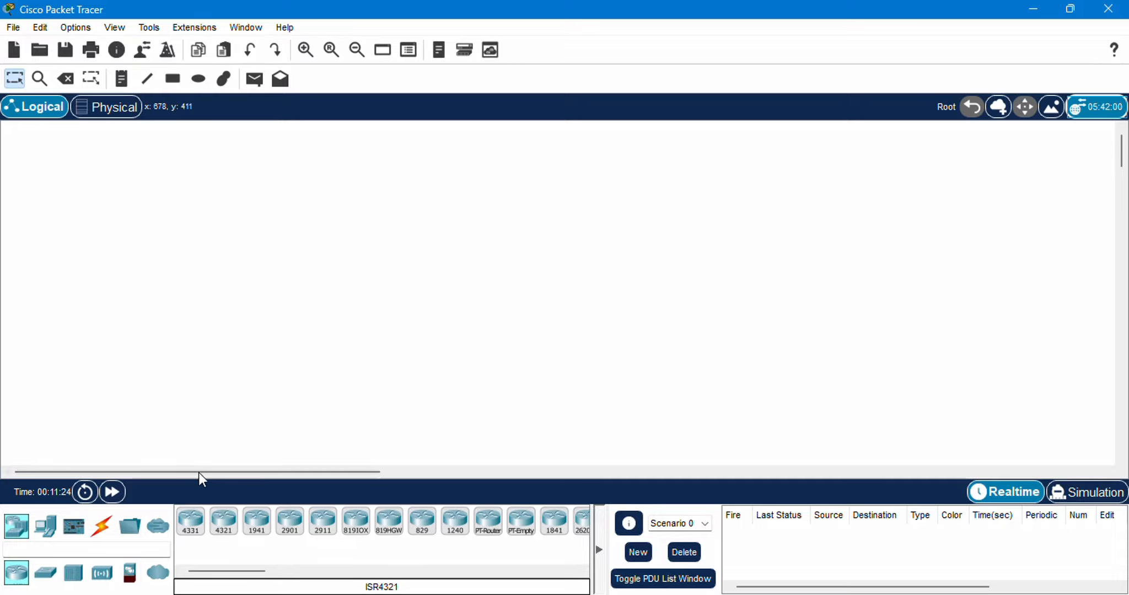
# Place two servers in the workspace, one above the other, and adjust their positions so they line up vertically
pyautogui.click(46, 526)
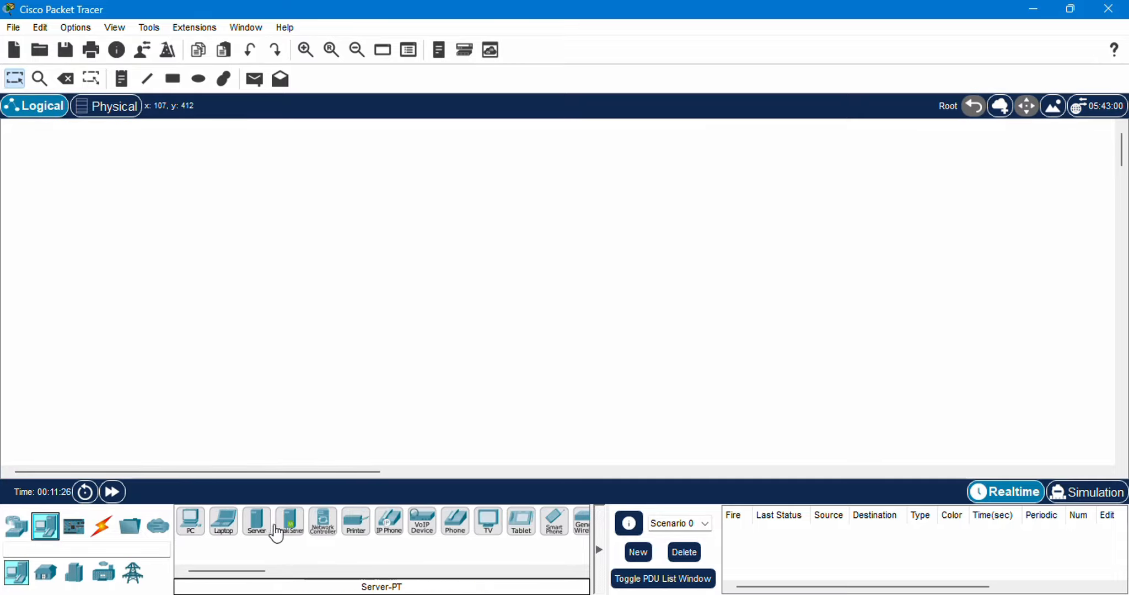
pyautogui.click(256, 538)
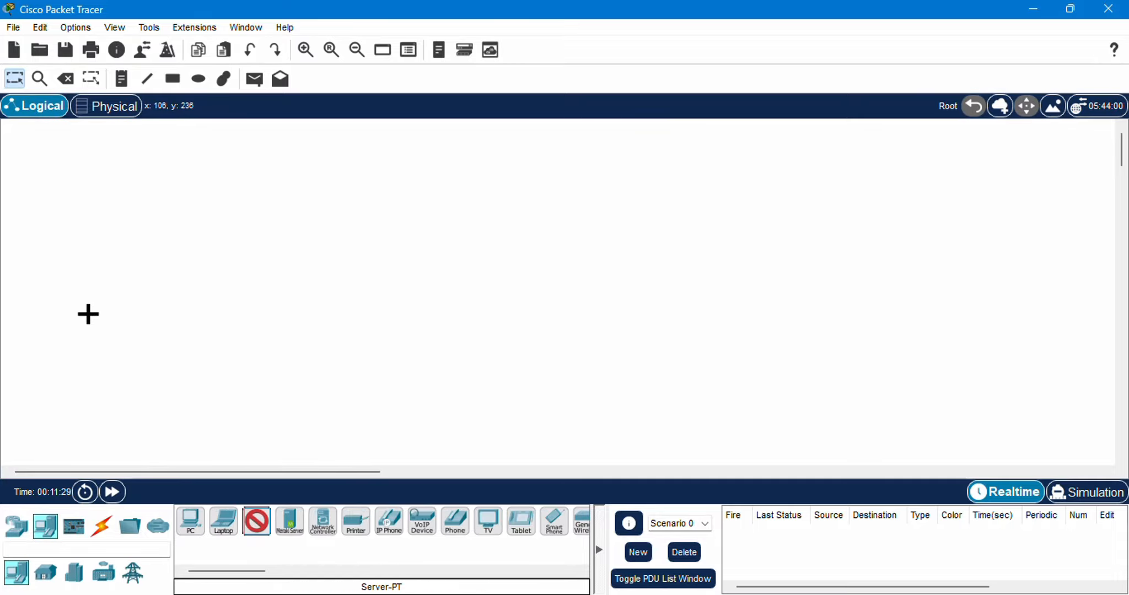
pyautogui.click(92, 312)
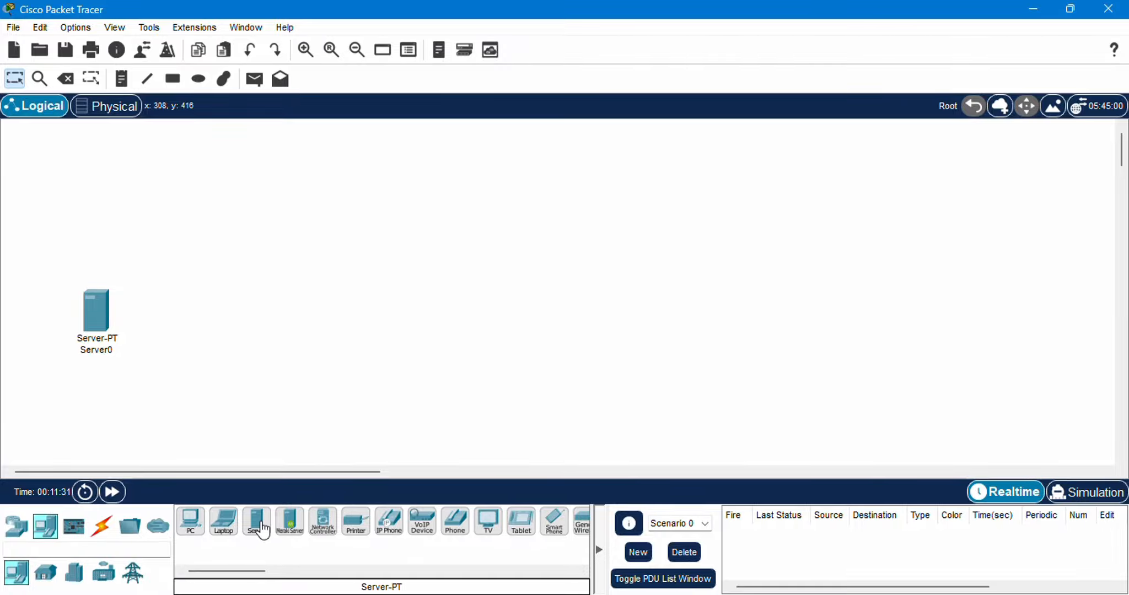
pyautogui.click(259, 526)
pyautogui.click(94, 197)
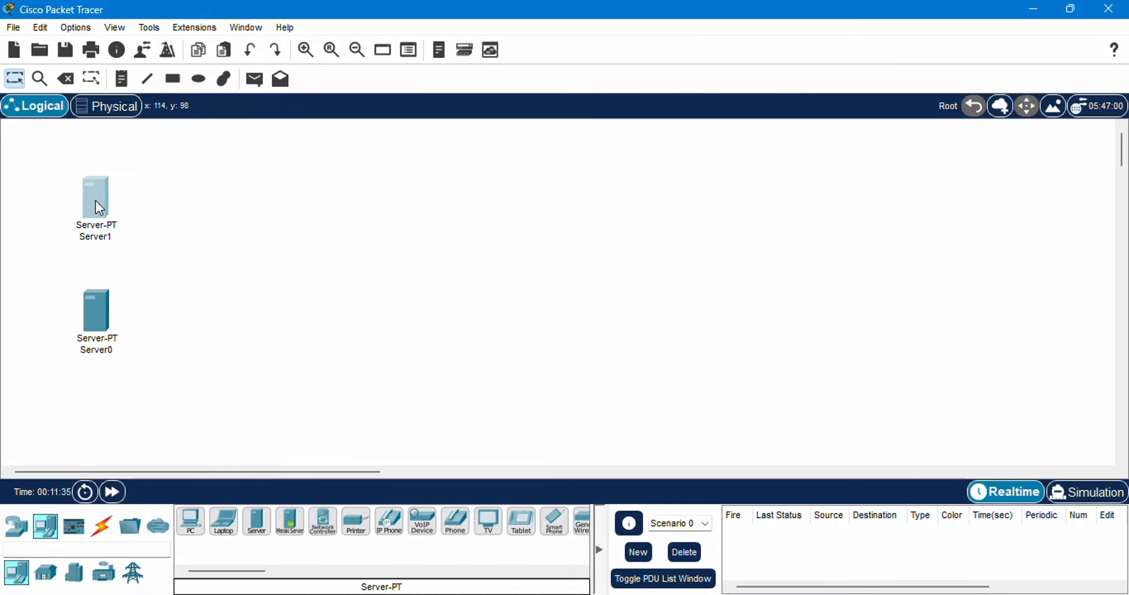
pyautogui.moveTo(96, 201)
pyautogui.mouseDown()
pyautogui.moveTo(110, 208)
pyautogui.moveTo(97, 211)
pyautogui.mouseUp()
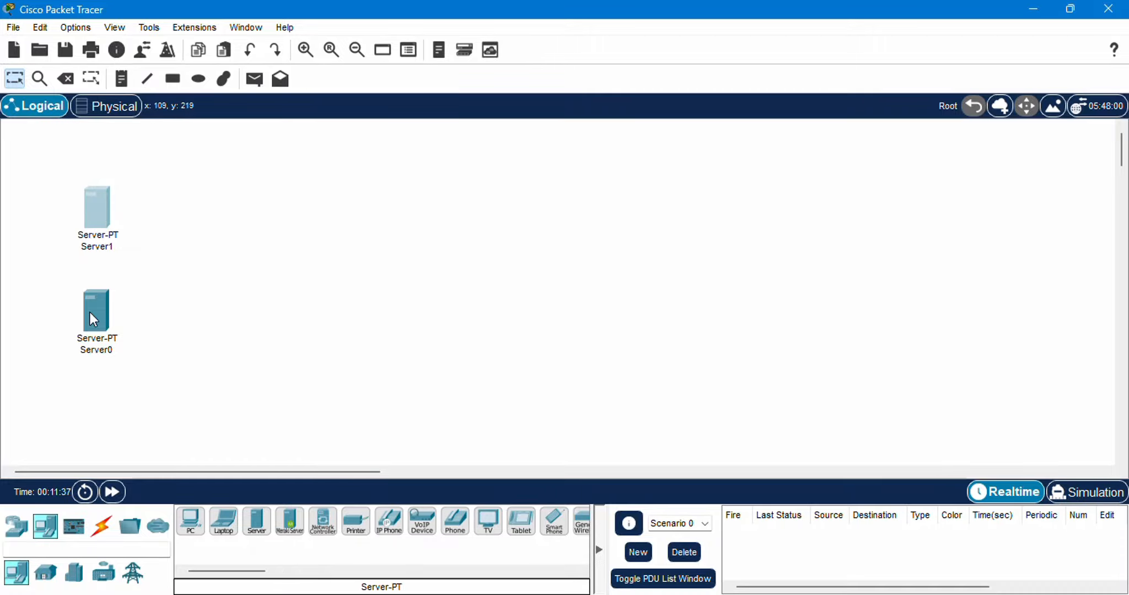
pyautogui.moveTo(90, 313); pyautogui.dragTo(91, 332)
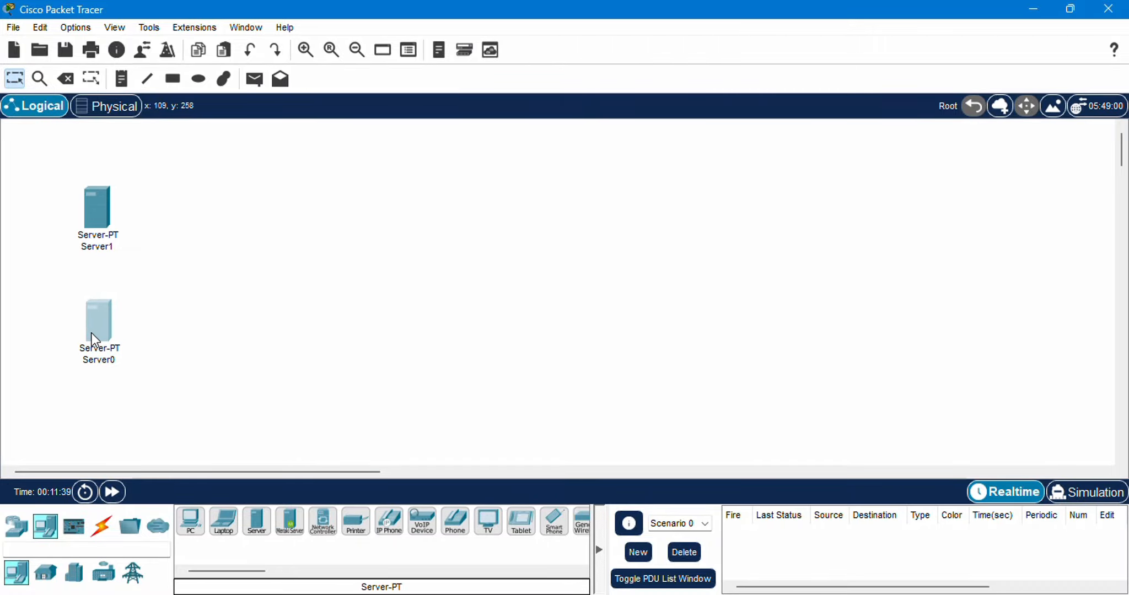
# Rename the lower server to DHCP SERVER
pyautogui.click(92, 360)
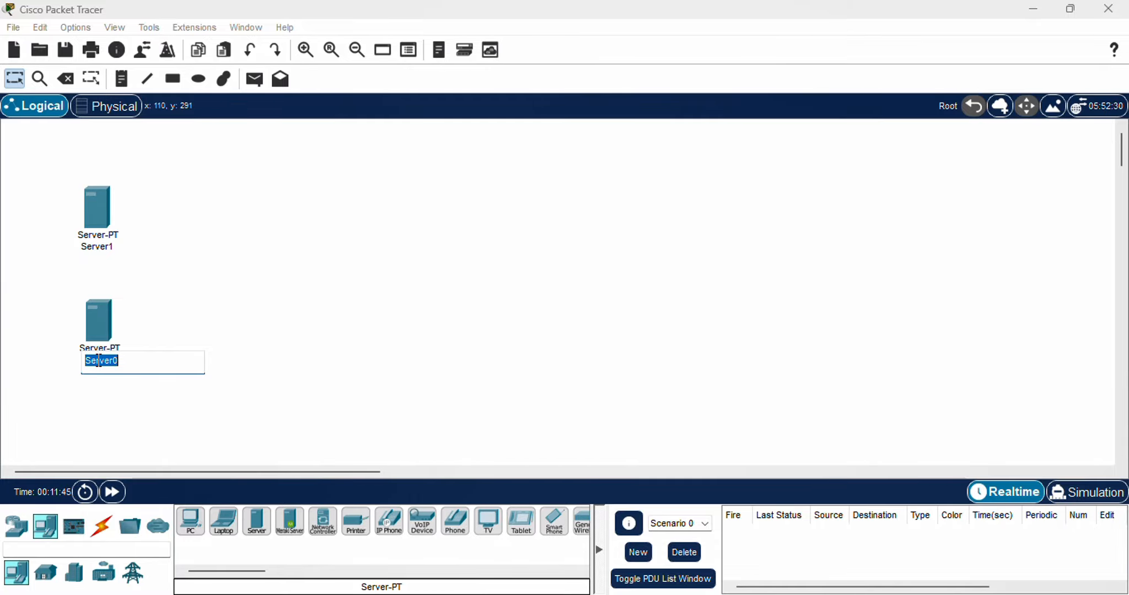
pyautogui.write('dhcp se')
pyautogui.press('Return')
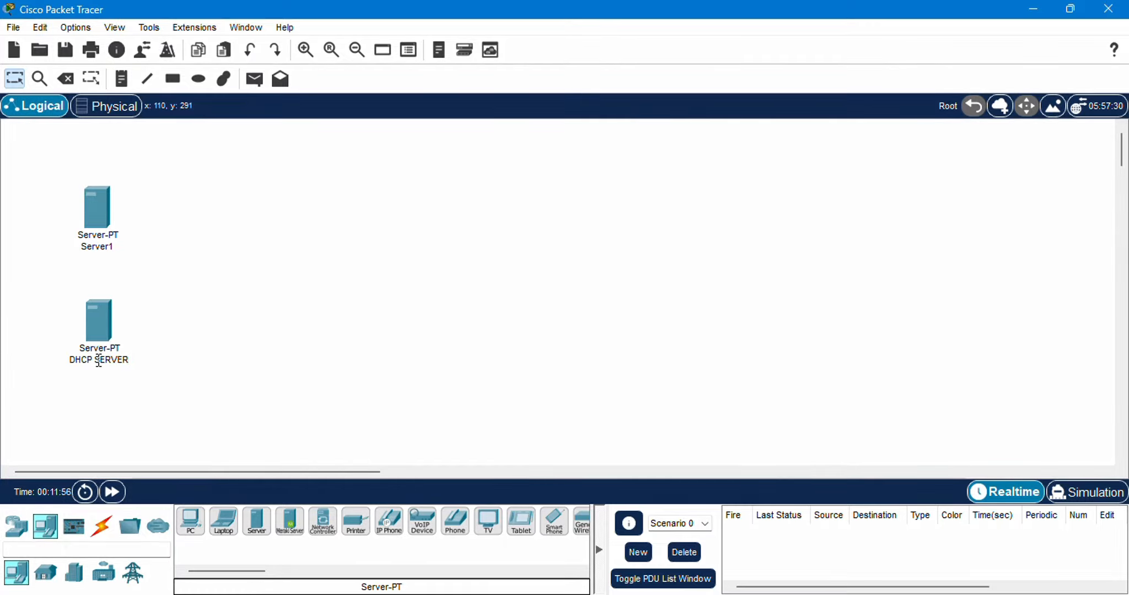
# Rename the upper server to WEB SERVER
pyautogui.click(98, 246)
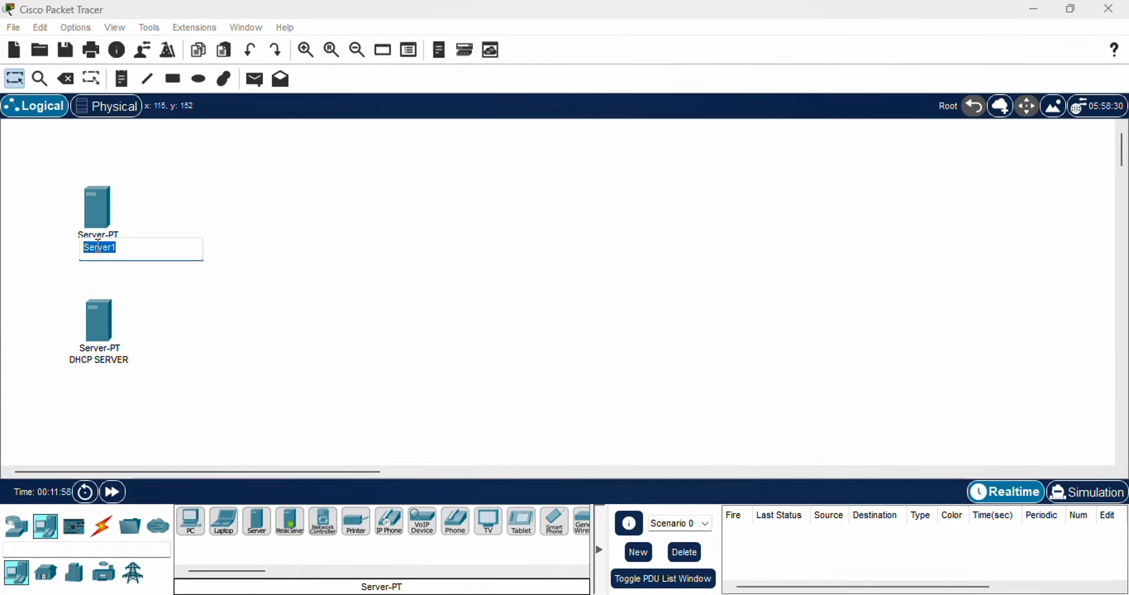
pyautogui.write('WEB SERVER')
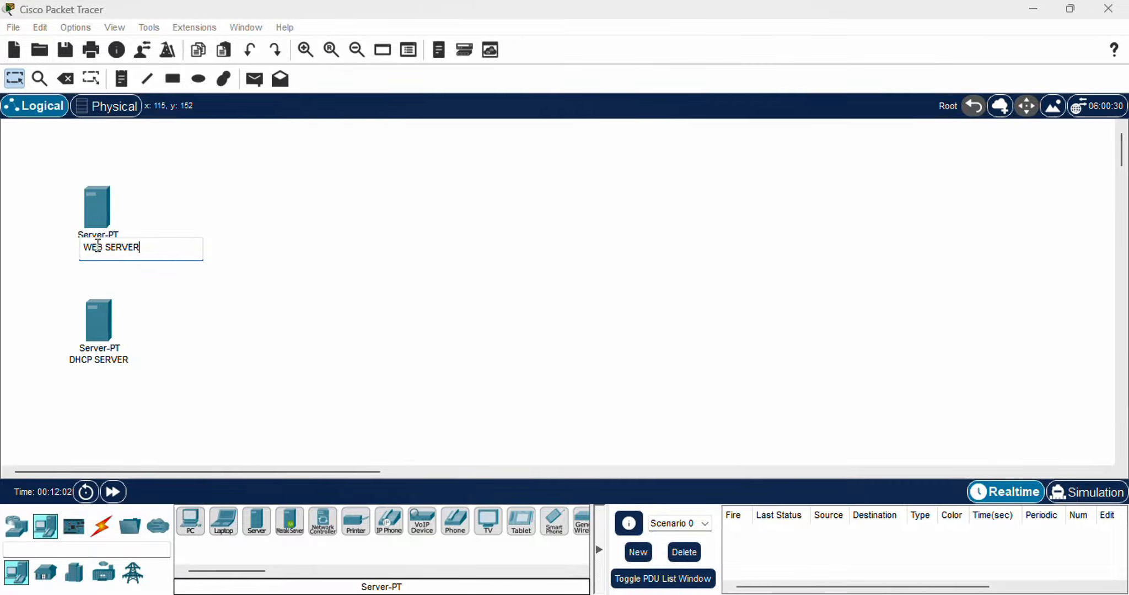
pyautogui.press('Return')
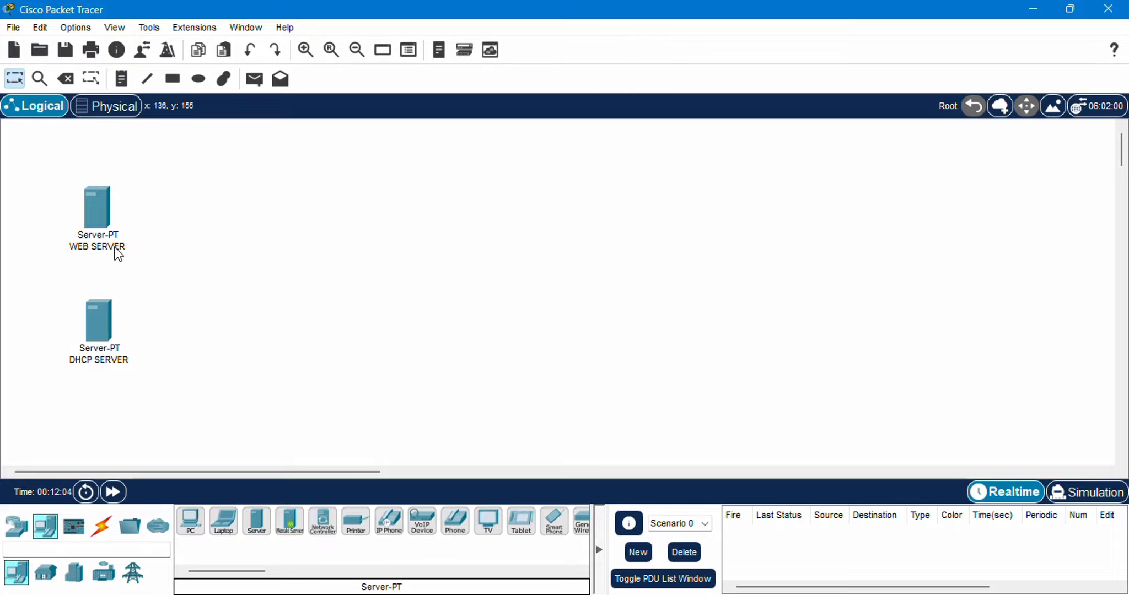
# Add a 2960 switch to the right of the two servers, at a height between them
pyautogui.click(46, 573)
pyautogui.click(22, 530)
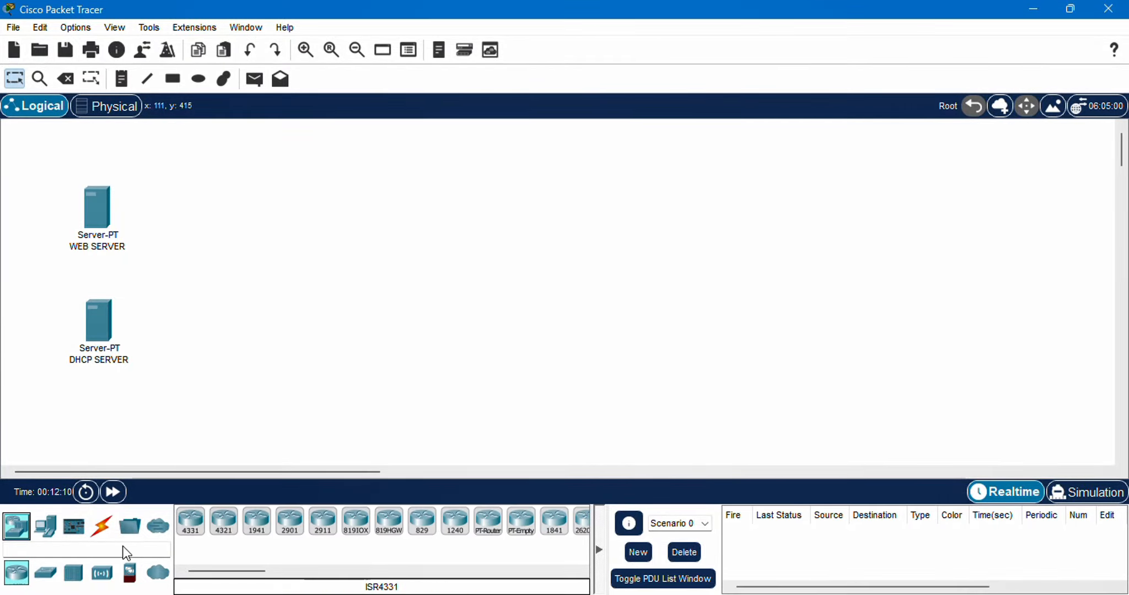
pyautogui.click(45, 575)
pyautogui.click(187, 519)
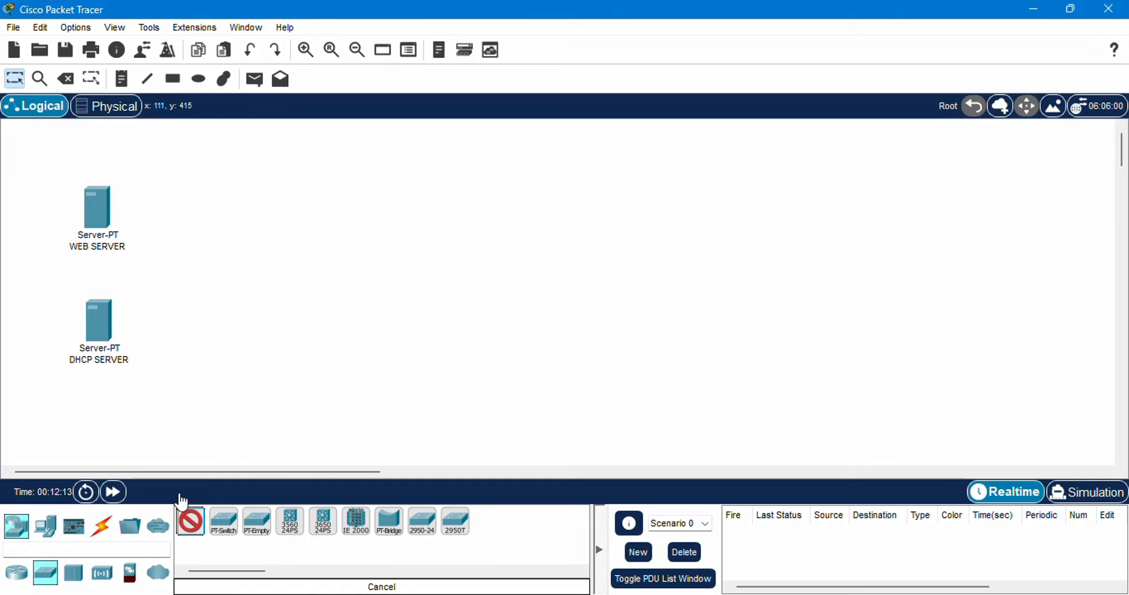
pyautogui.click(263, 281)
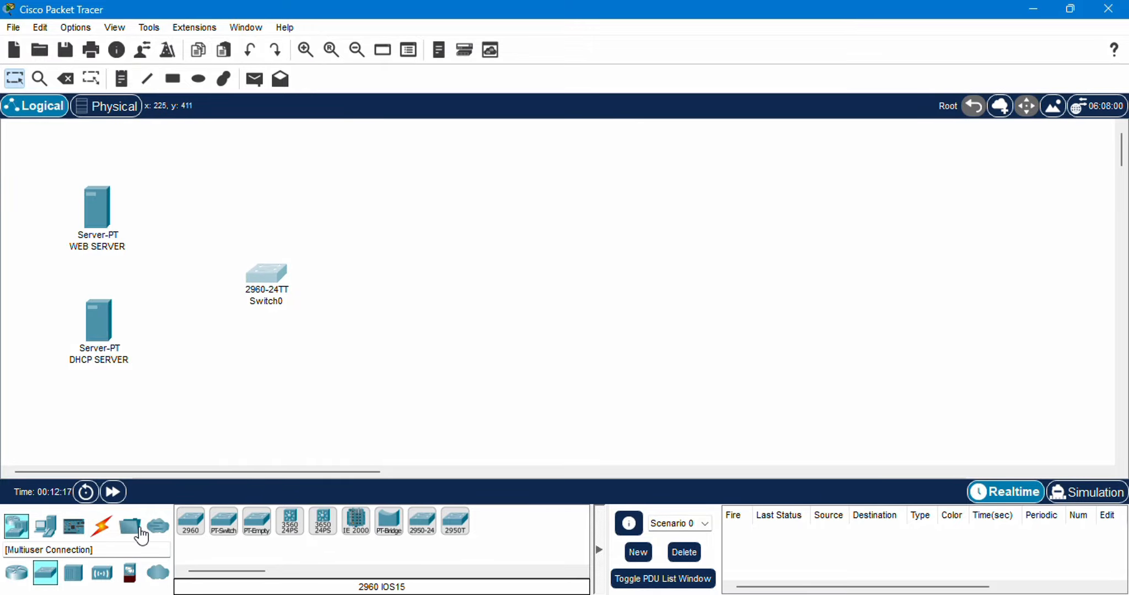
# Add two PCs, one above the other, to the upper right of the switch
pyautogui.click(46, 527)
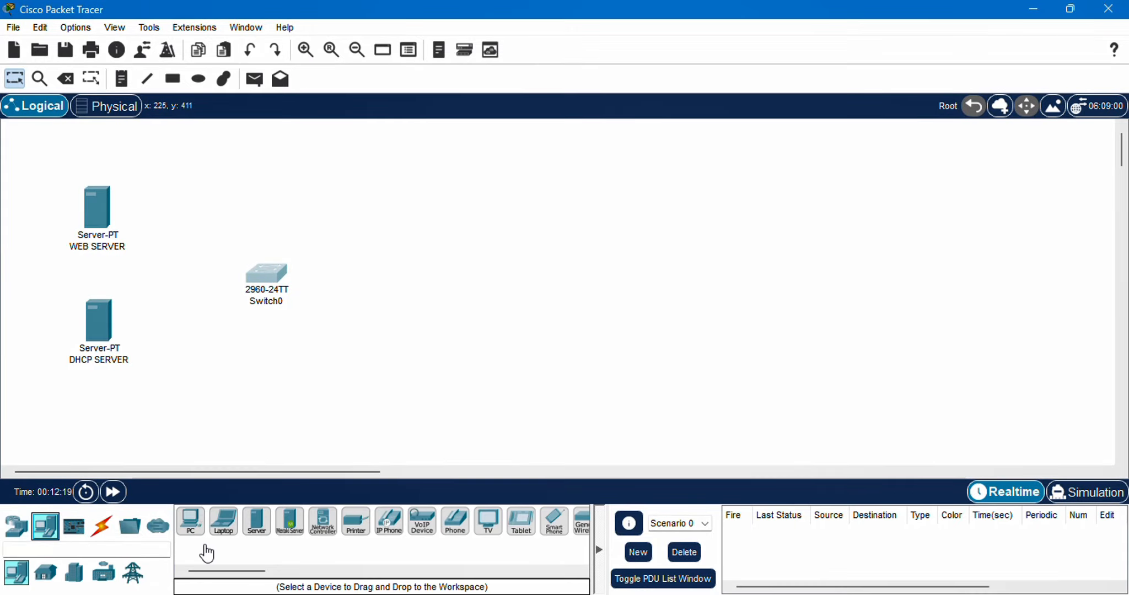
pyautogui.click(198, 530)
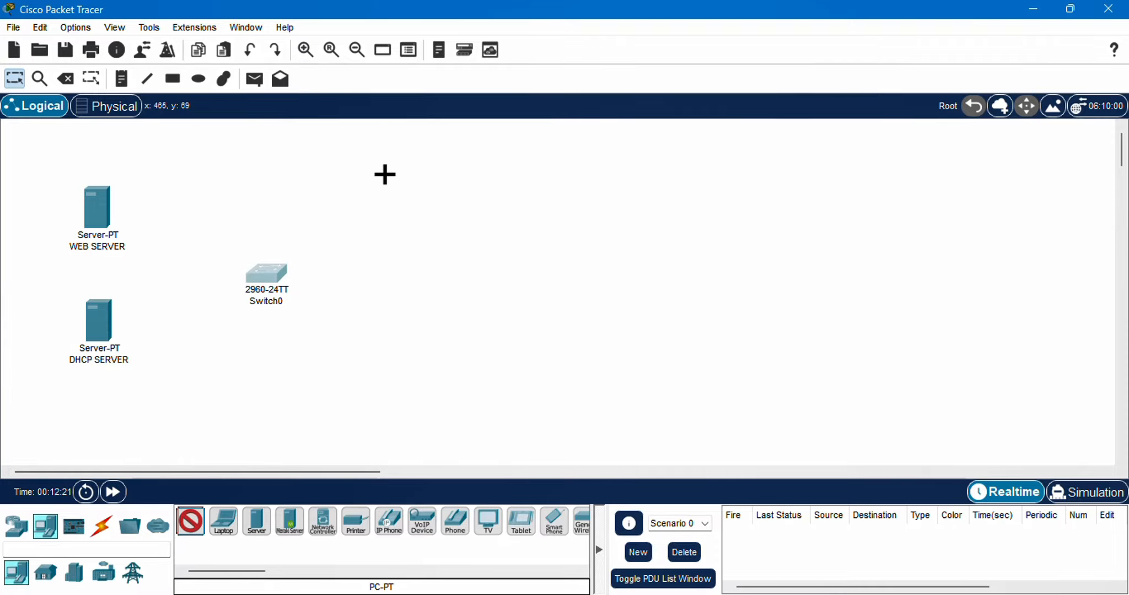
pyautogui.click(384, 149)
pyautogui.click(190, 521)
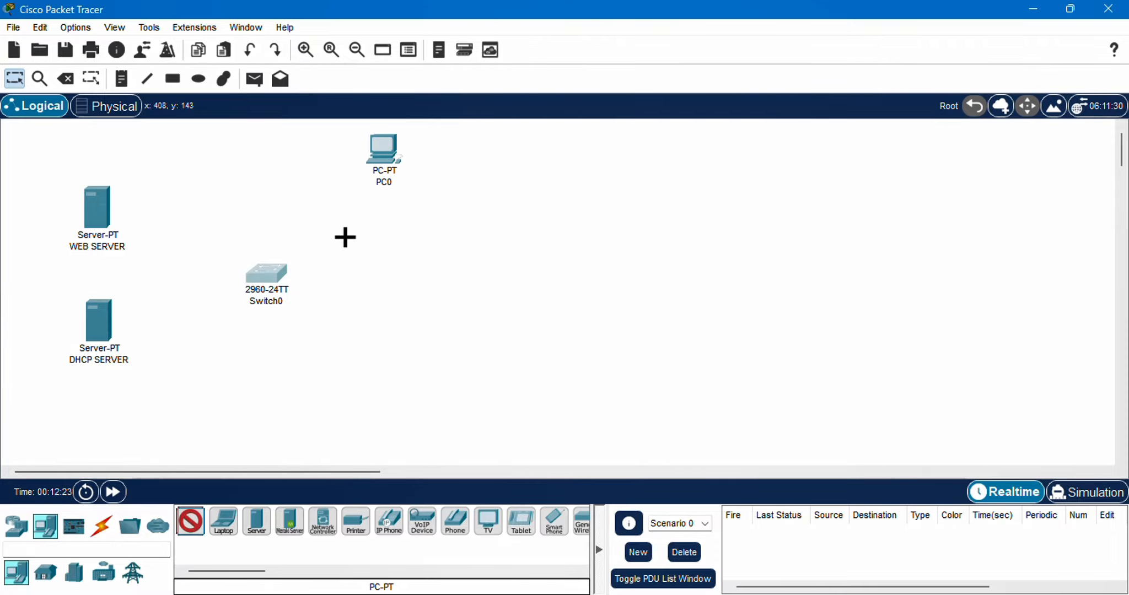
pyautogui.click(383, 226)
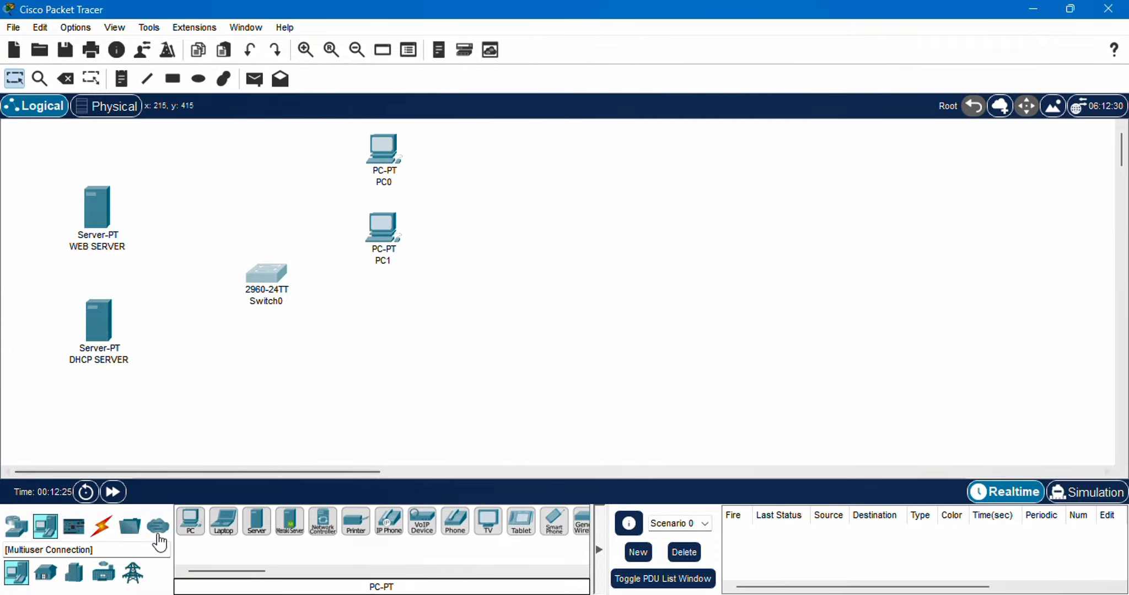
# Add two laptops in a column below the PCs, align them, and shift the switch slightly toward the servers
pyautogui.click(222, 528)
pyautogui.click(386, 328)
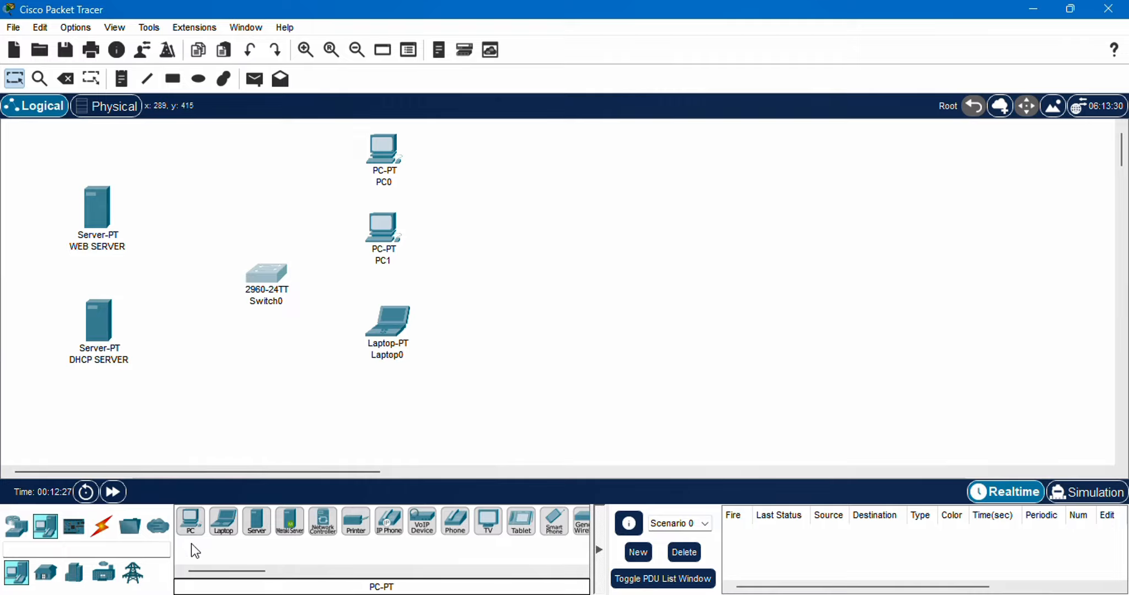
pyautogui.click(223, 524)
pyautogui.click(388, 400)
pyautogui.moveTo(389, 405); pyautogui.dragTo(383, 412)
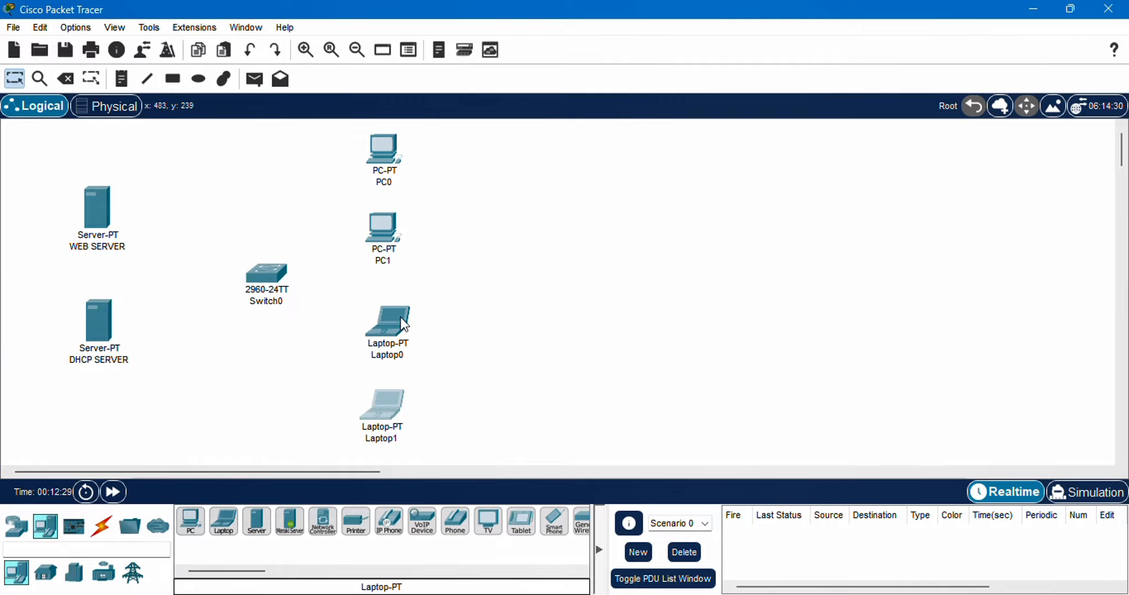
pyautogui.moveTo(401, 317); pyautogui.dragTo(388, 313)
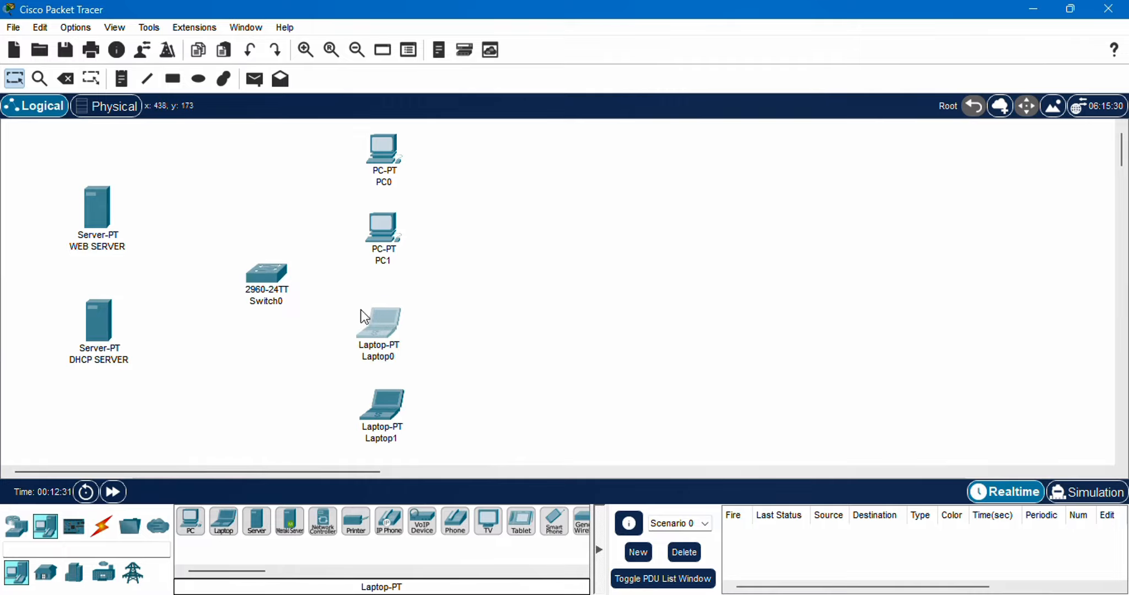
pyautogui.moveTo(401, 424); pyautogui.dragTo(397, 427)
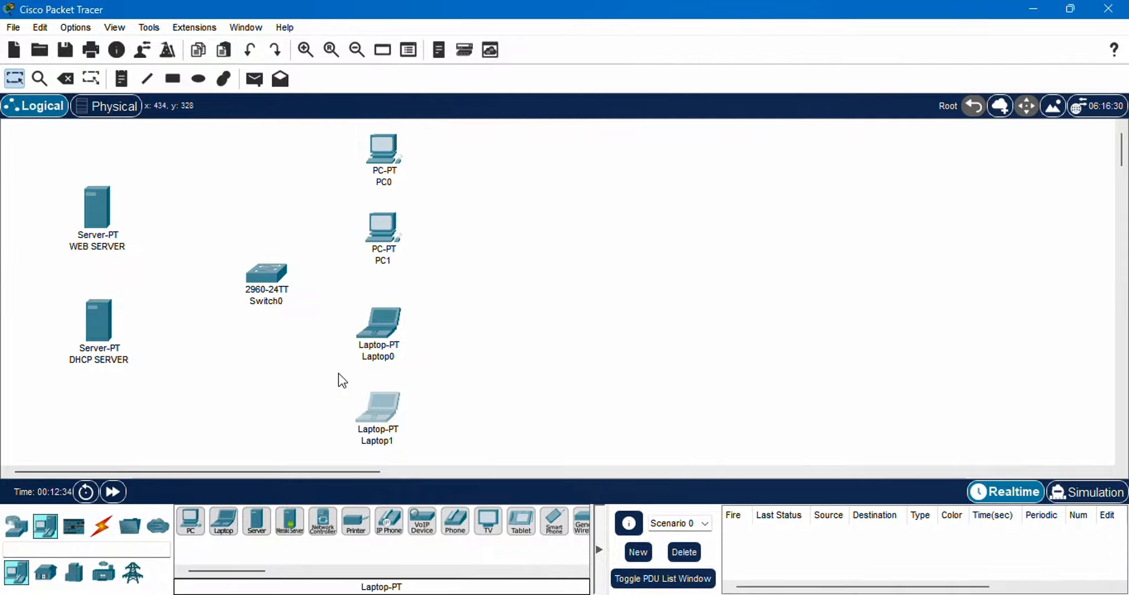
pyautogui.moveTo(274, 280); pyautogui.dragTo(255, 281)
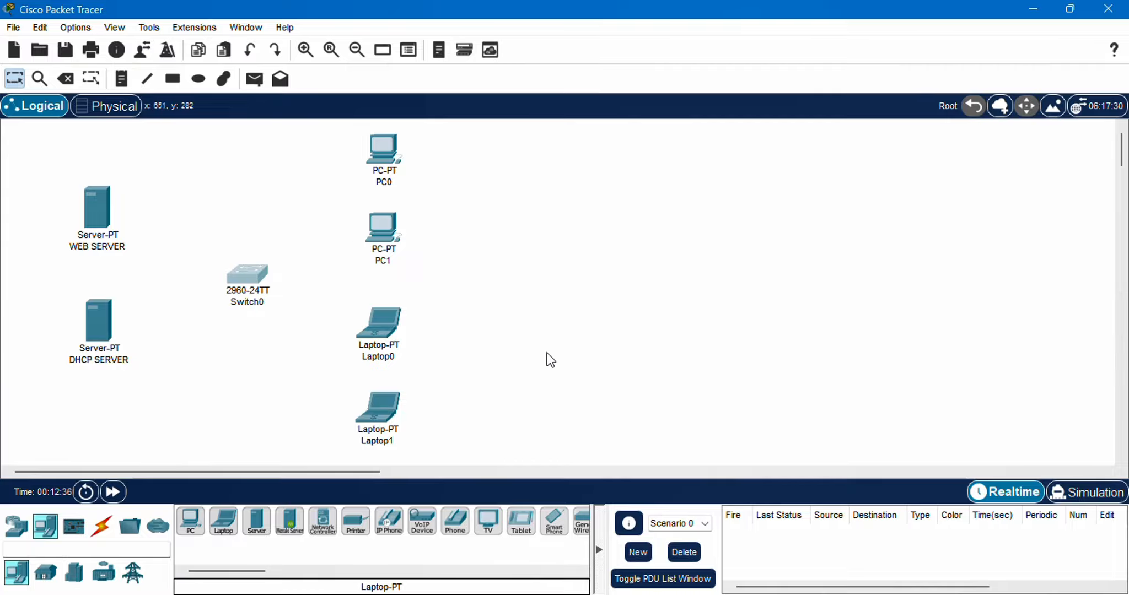
# Connect DHCP SERVER's FastEthernet0 to the switch's FastEthernet0/23 with a copper straight-through cable
pyautogui.click(98, 533)
pyautogui.click(256, 521)
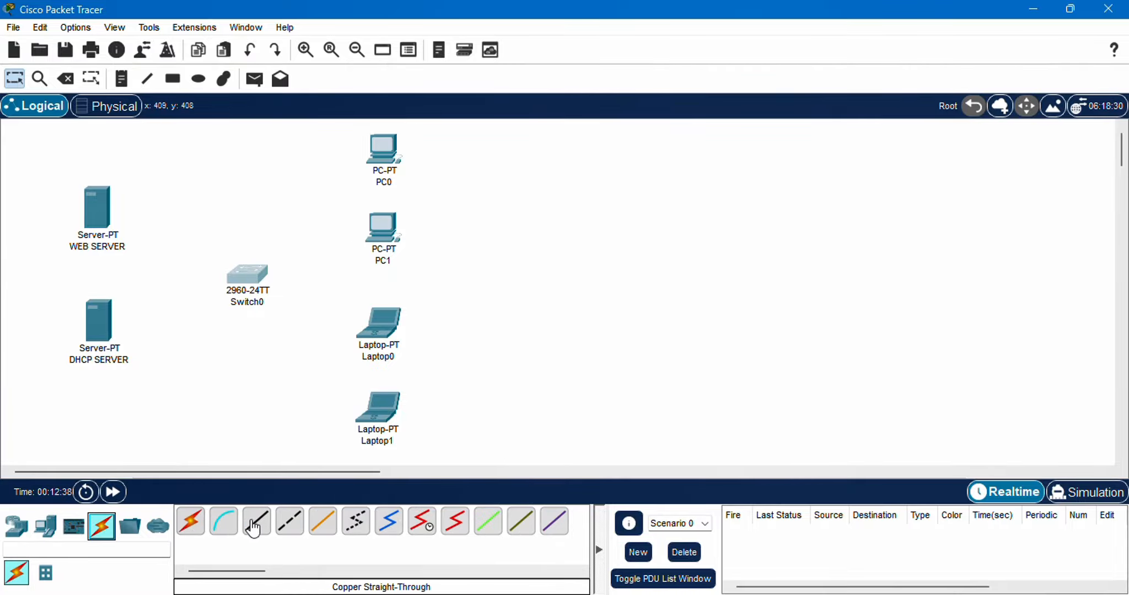
pyautogui.click(105, 334)
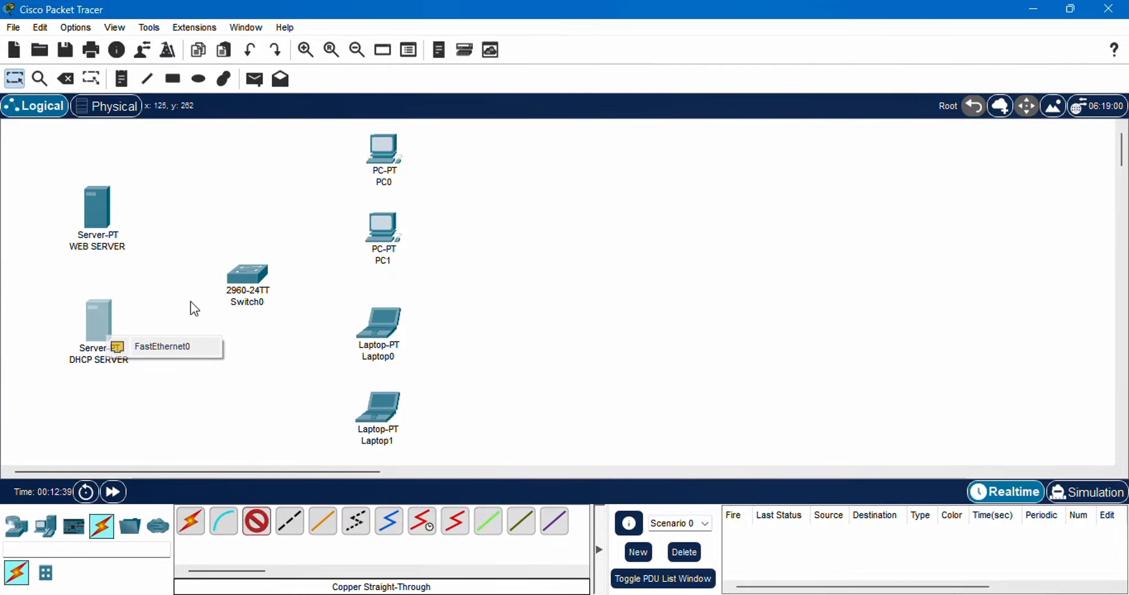
pyautogui.click(176, 353)
pyautogui.click(249, 280)
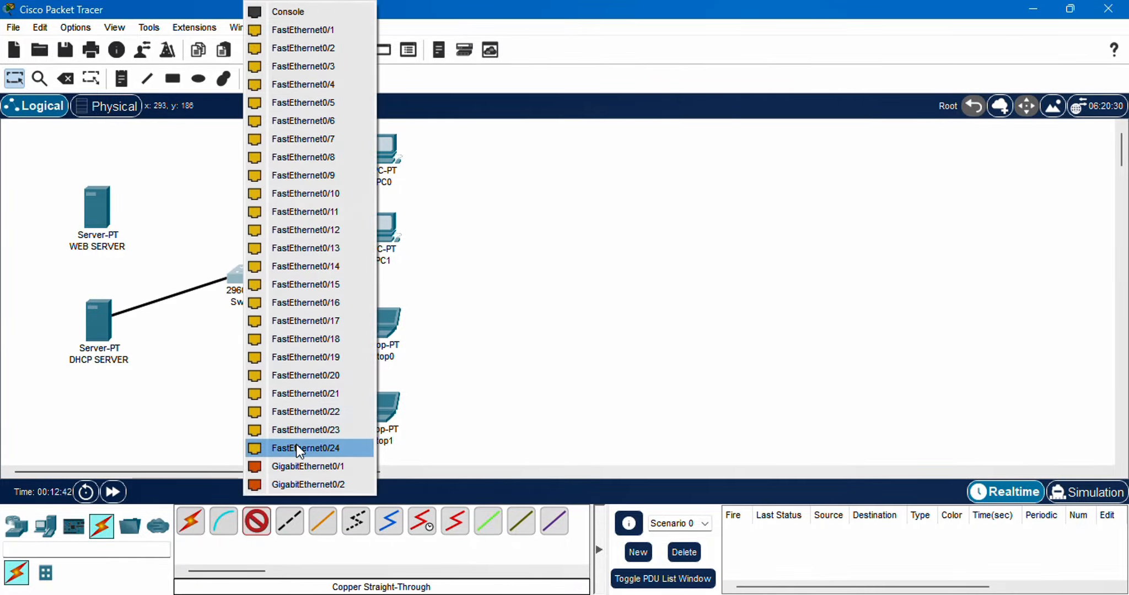
pyautogui.click(308, 429)
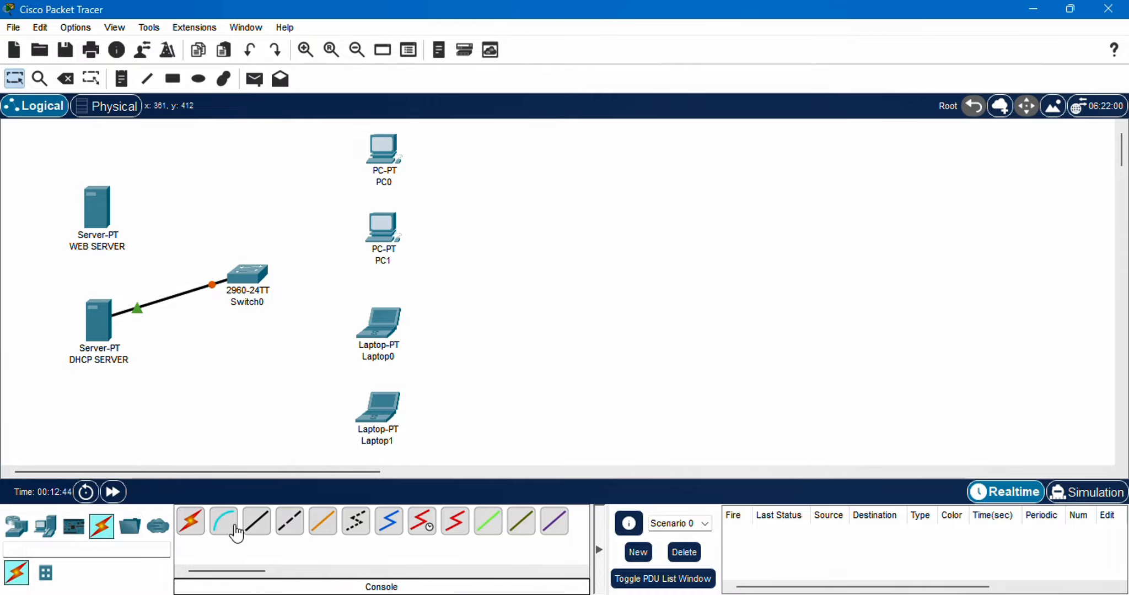
# Connect the switch's FastEthernet0/1 to PC0's FastEthernet0 with a copper straight-through cable
pyautogui.click(257, 521)
pyautogui.click(247, 276)
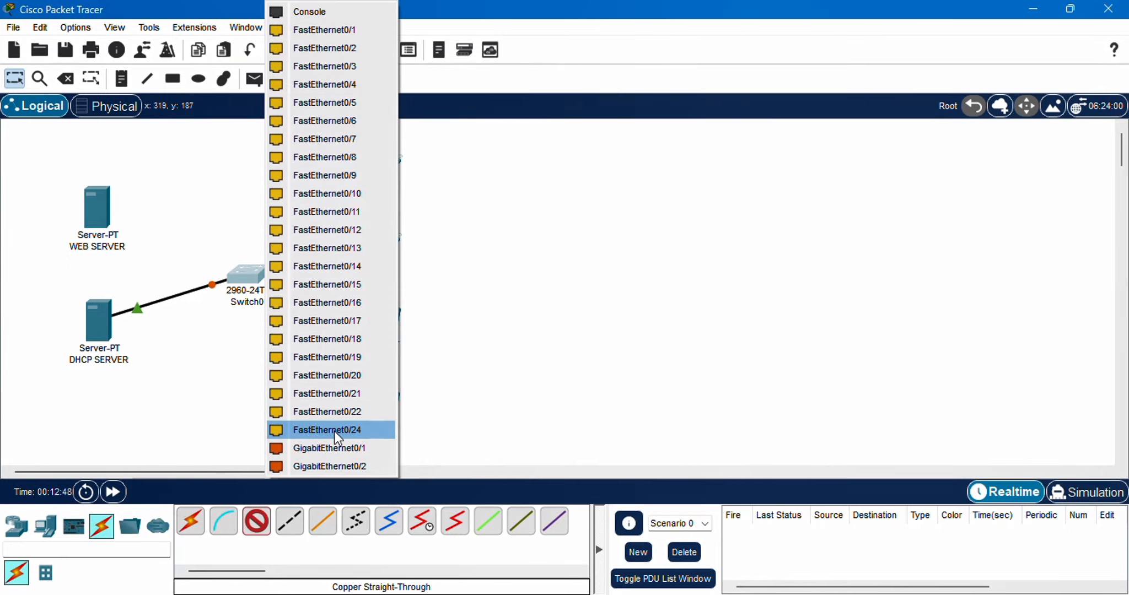
pyautogui.click(314, 37)
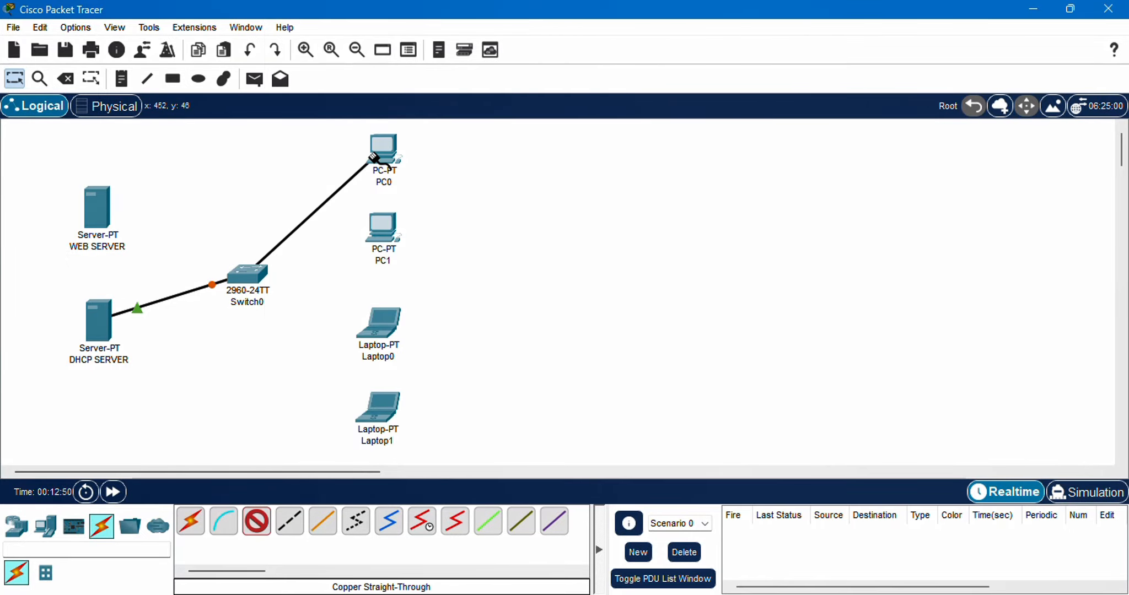
pyautogui.click(391, 155)
pyautogui.click(410, 226)
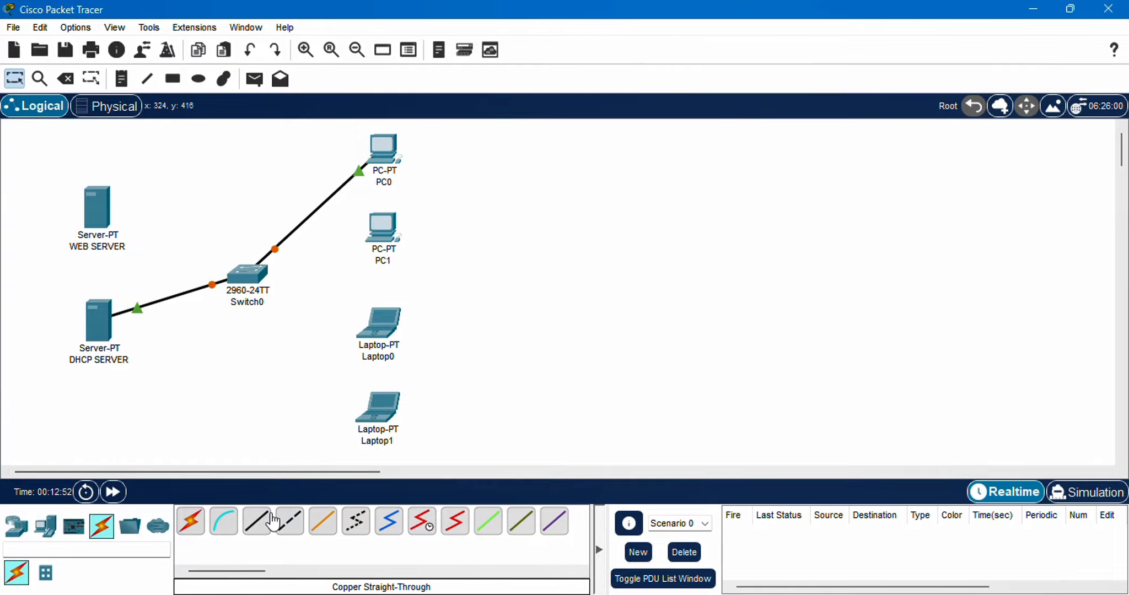
# Connect the switch's FastEthernet0/2 to PC1's FastEthernet0 with a copper straight-through cable
pyautogui.click(256, 521)
pyautogui.click(268, 278)
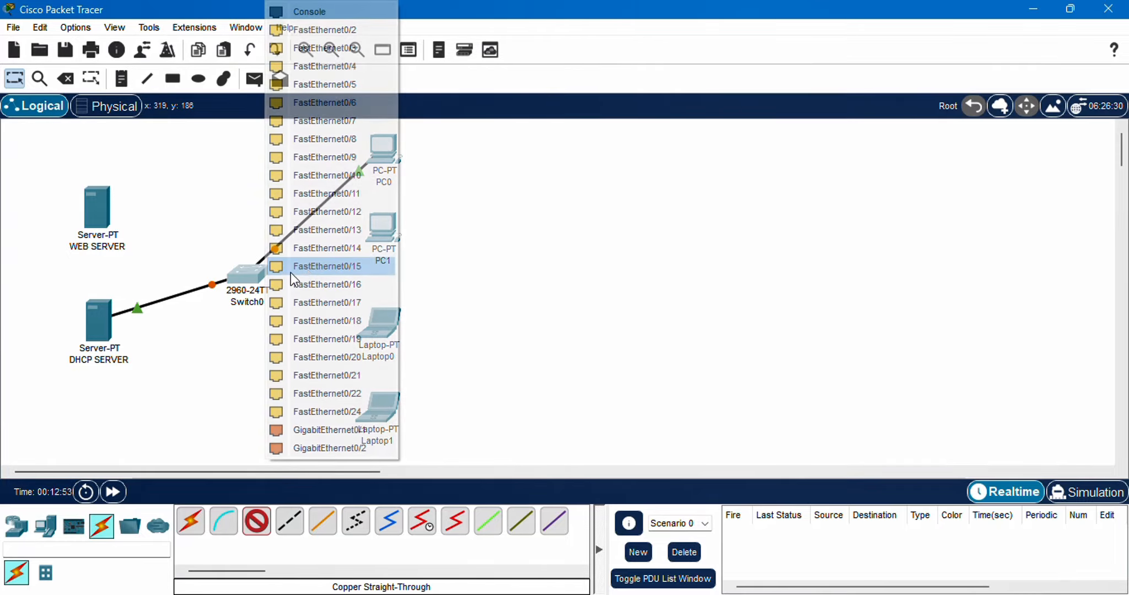
pyautogui.click(305, 30)
pyautogui.click(384, 234)
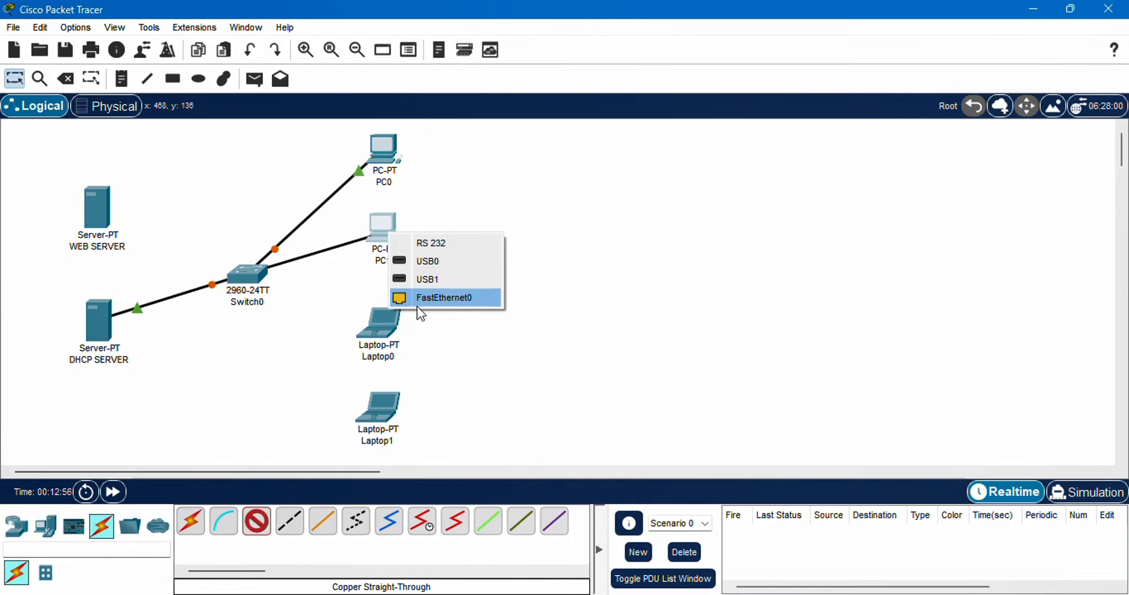
pyautogui.click(414, 299)
# Connect the switch's next free FastEthernet port to Laptop0 with a copper straight-through cable
pyautogui.click(256, 521)
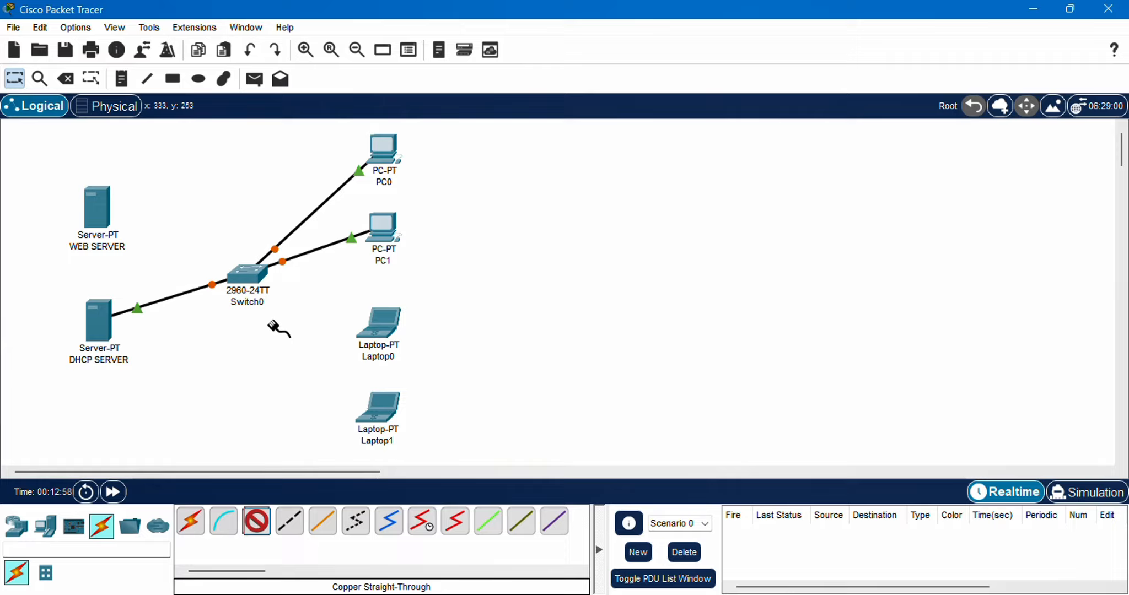
pyautogui.click(250, 276)
pyautogui.click(317, 30)
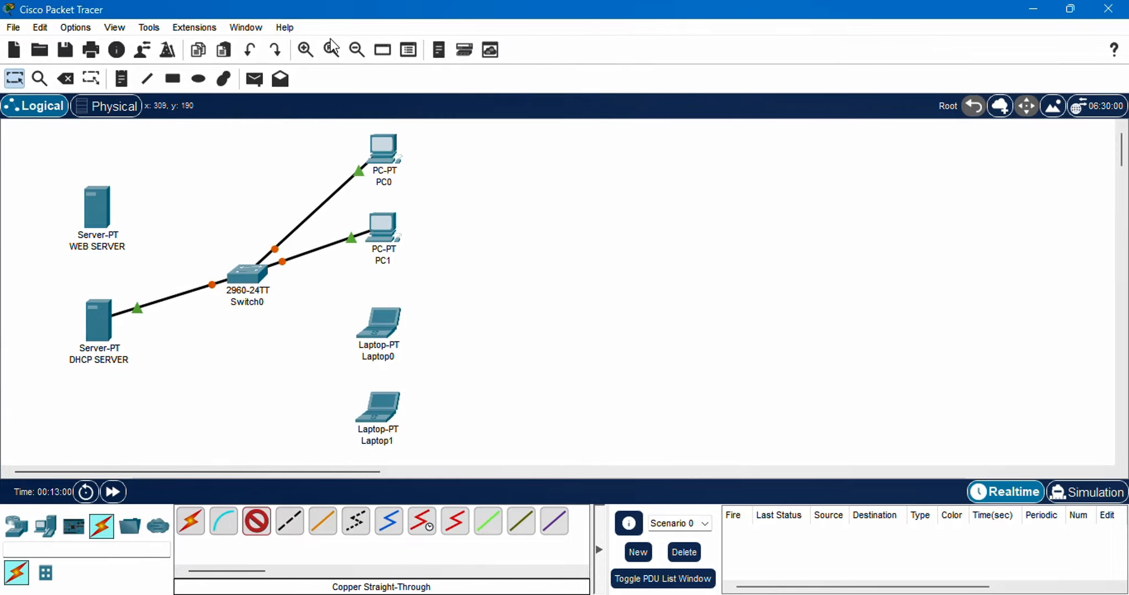
pyautogui.click(386, 329)
pyautogui.click(421, 398)
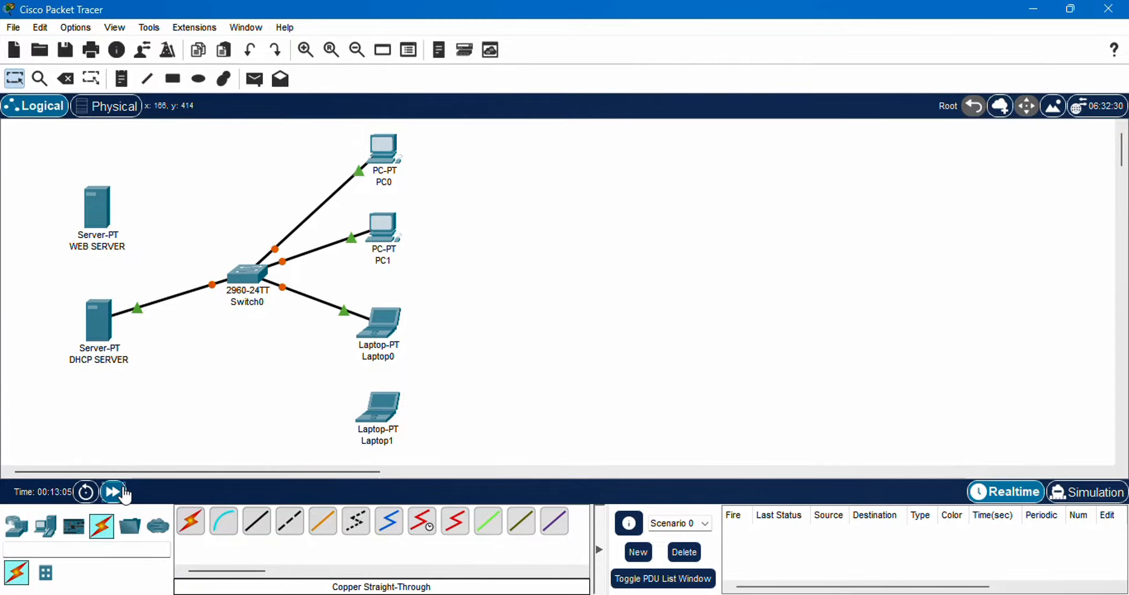
# Fast-forward the simulation time, then give DHCP SERVER the static IPv4 address 192.168.1.2 with subnet mask 255.255.255.0
pyautogui.click(113, 492)
pyautogui.click(104, 316)
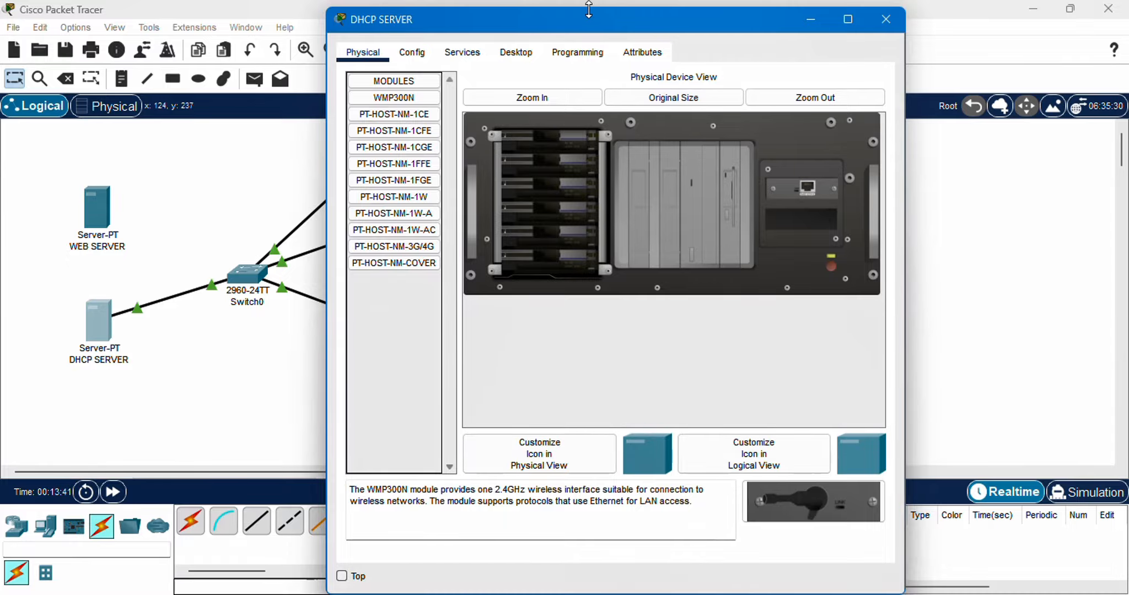
pyautogui.moveTo(589, 9); pyautogui.dragTo(728, 41)
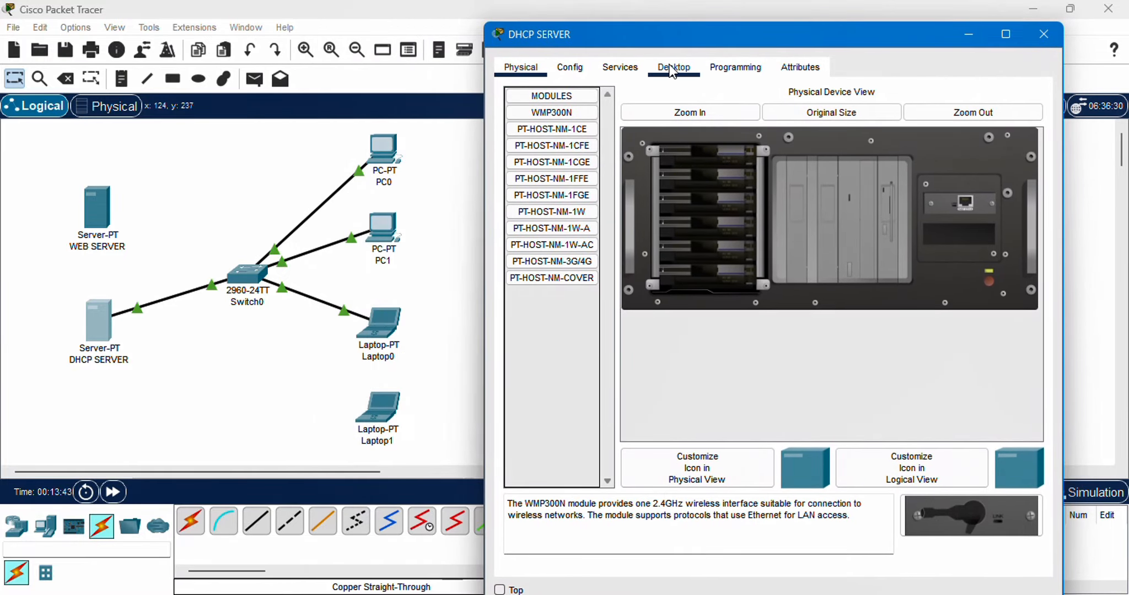
pyautogui.click(672, 70)
pyautogui.click(557, 154)
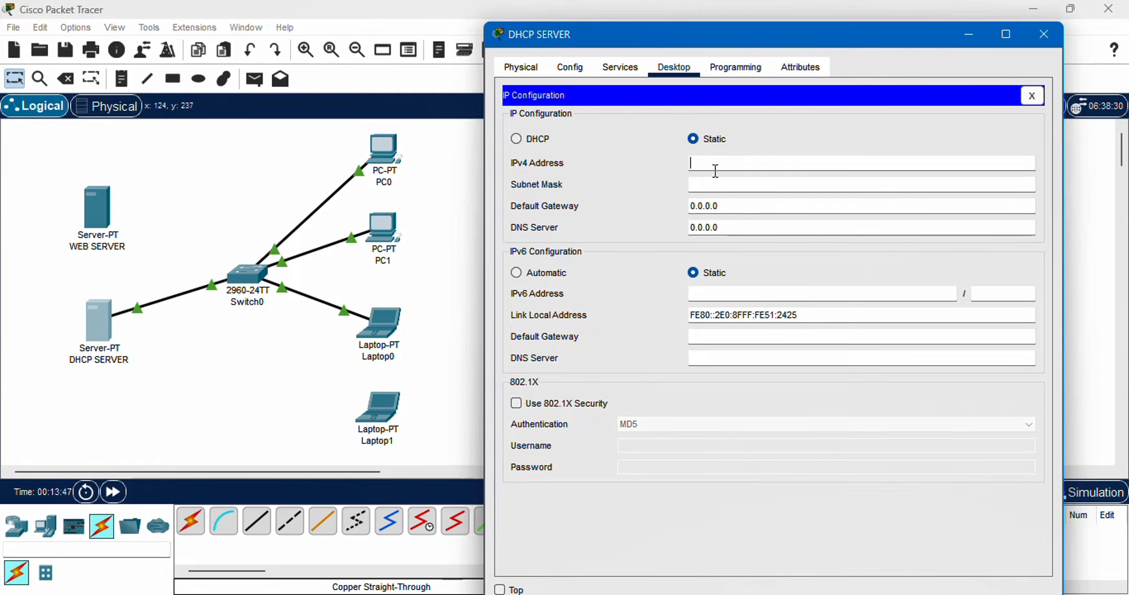
pyautogui.write('192.168.1.2')
pyautogui.press('Tab')
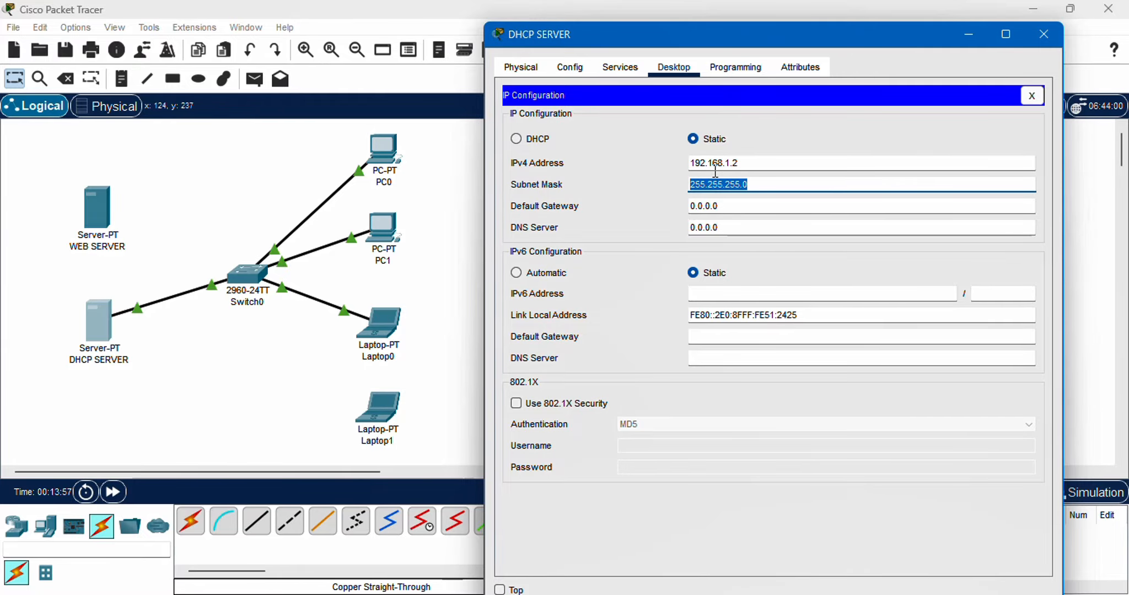
# Set DHCP SERVER's IPv4 default gateway and DNS server both to 192.168.1.1 and close its IP configuration
pyautogui.click(737, 207)
pyautogui.doubleClick(740, 211)
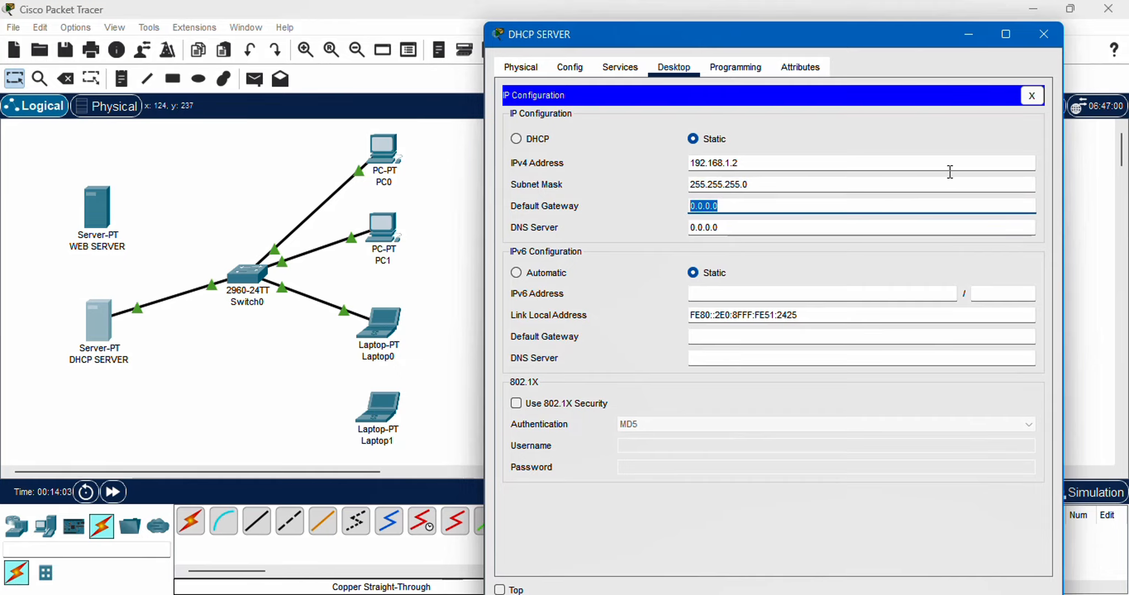
pyautogui.write('192.168.1.1')
pyautogui.press('Tab')
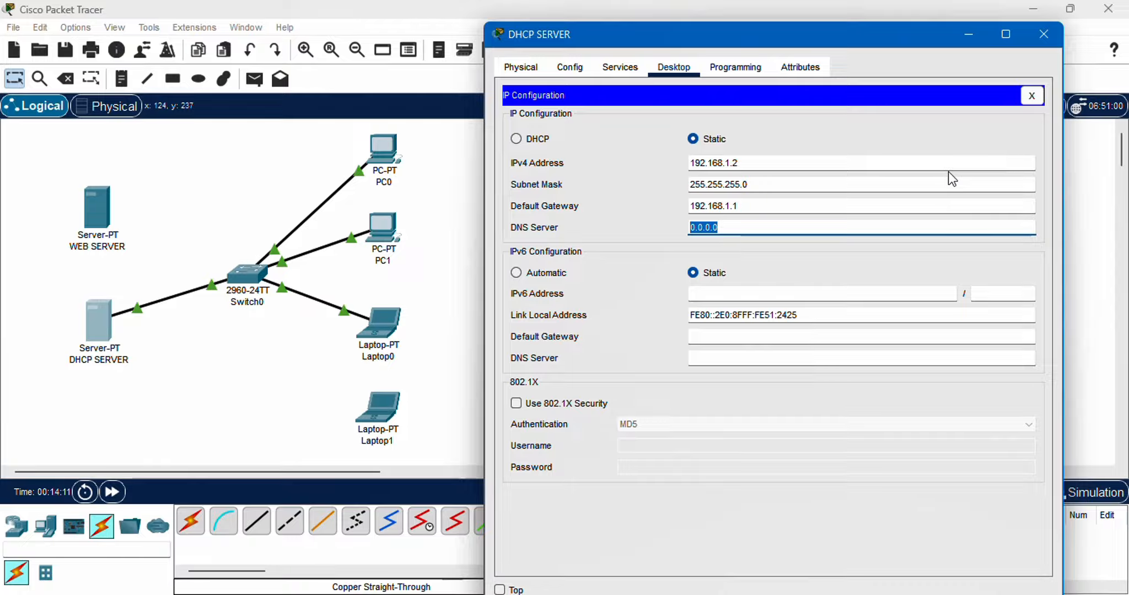
pyautogui.write('192.1')
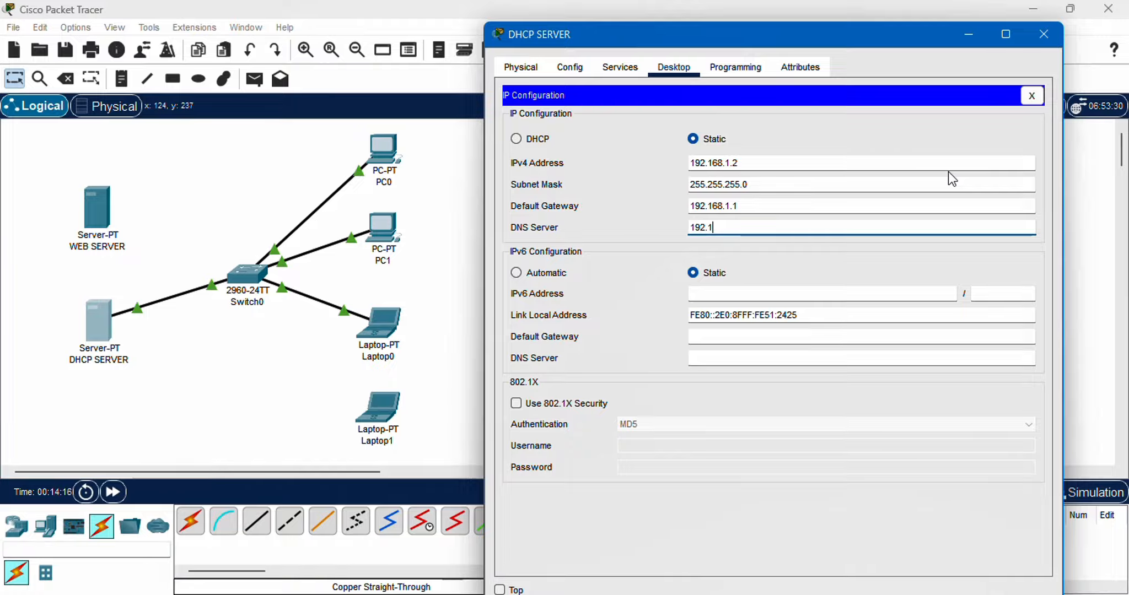
pyautogui.write('68.1.1')
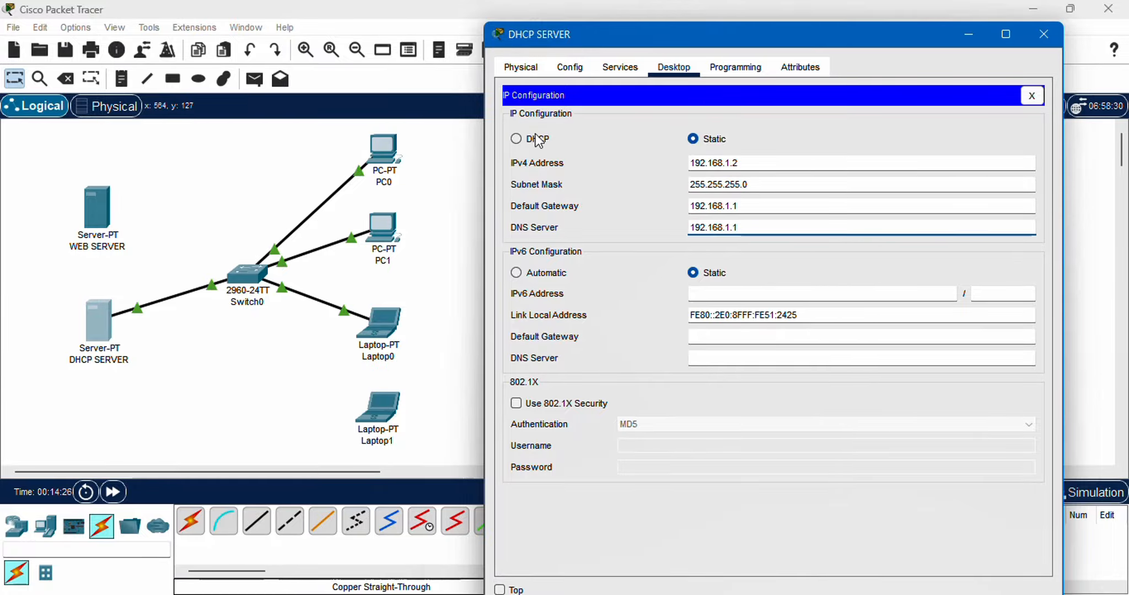
pyautogui.click(1031, 96)
# Turn on the DHCP service on DHCP SERVER and set the serverPool default gateway to 192.168.1.2
pyautogui.click(629, 67)
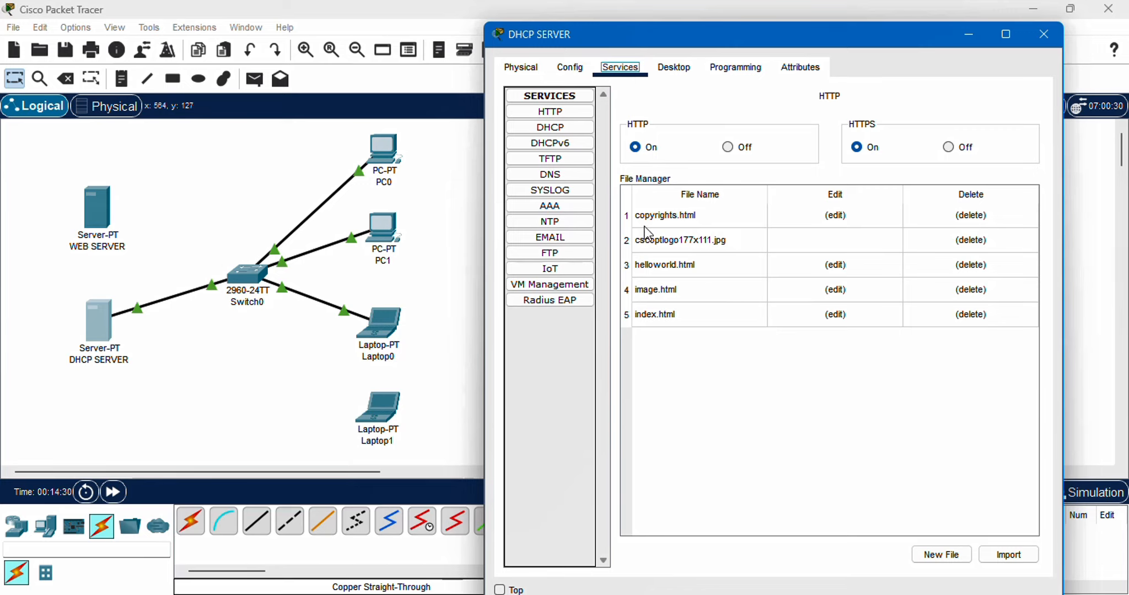
pyautogui.click(557, 130)
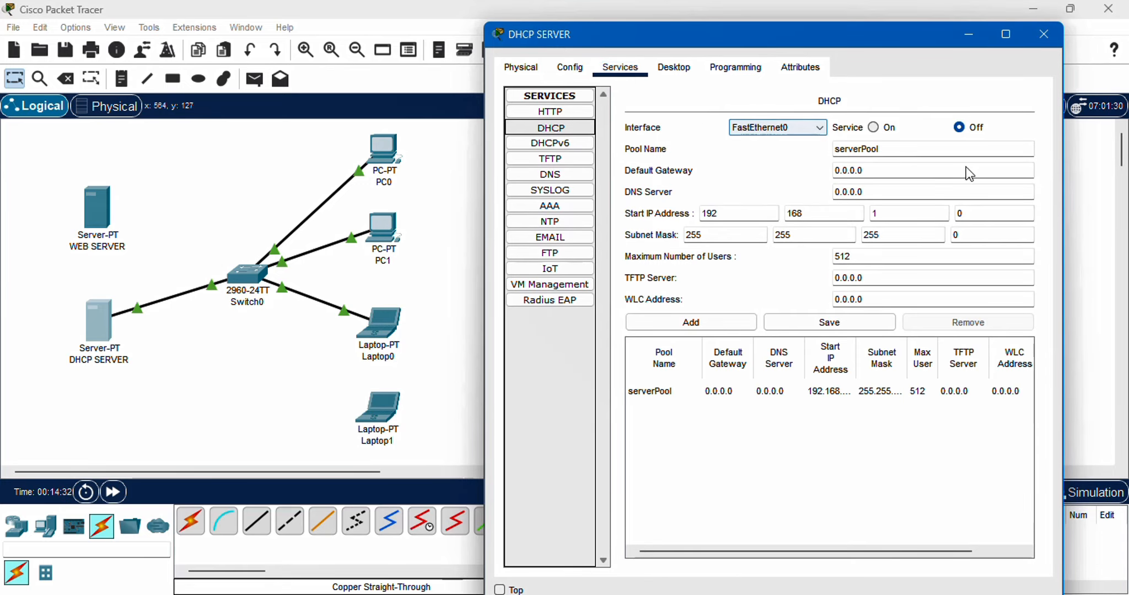
pyautogui.click(874, 127)
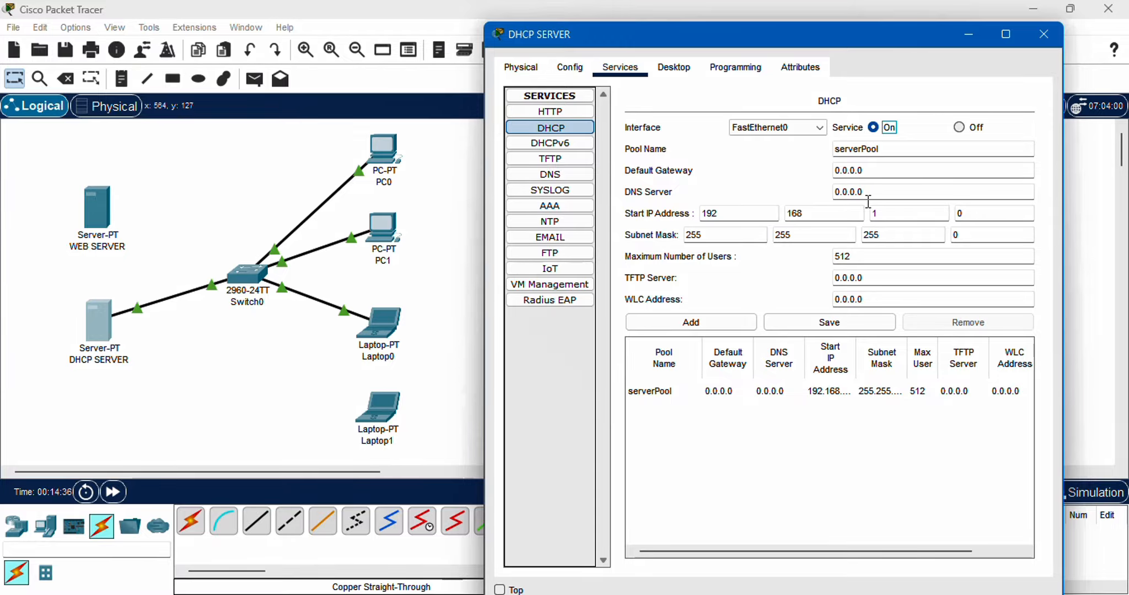
pyautogui.moveTo(886, 171); pyautogui.dragTo(757, 178)
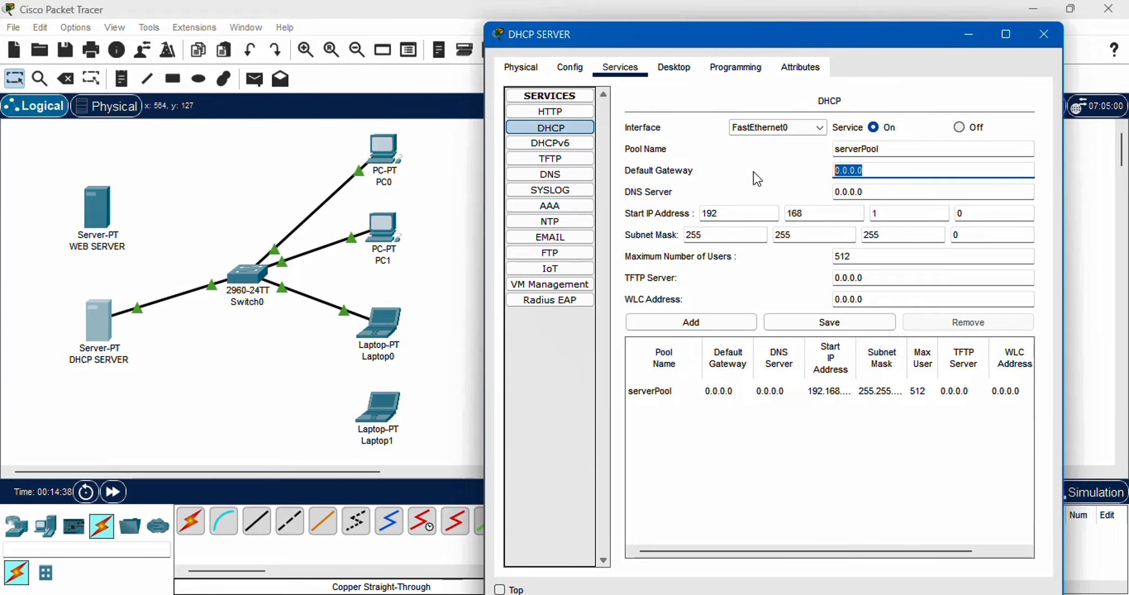
pyautogui.write('192.168.1.2')
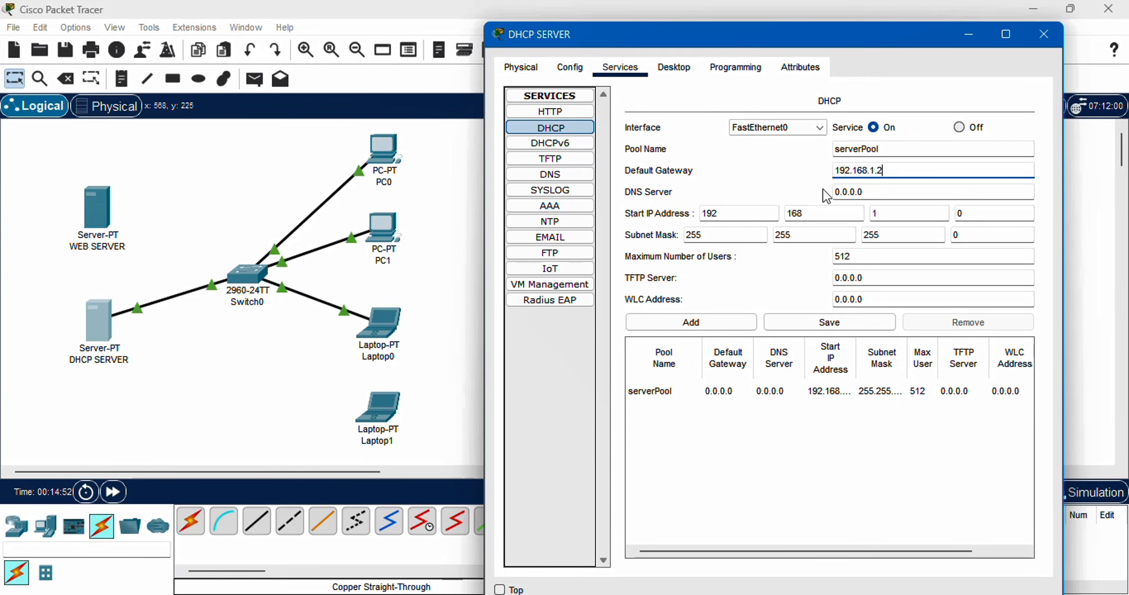
# Set the DNS server of the DHCP pool serverPool to 192.168.1.1
pyautogui.click(892, 189)
pyautogui.moveTo(892, 189); pyautogui.dragTo(789, 196)
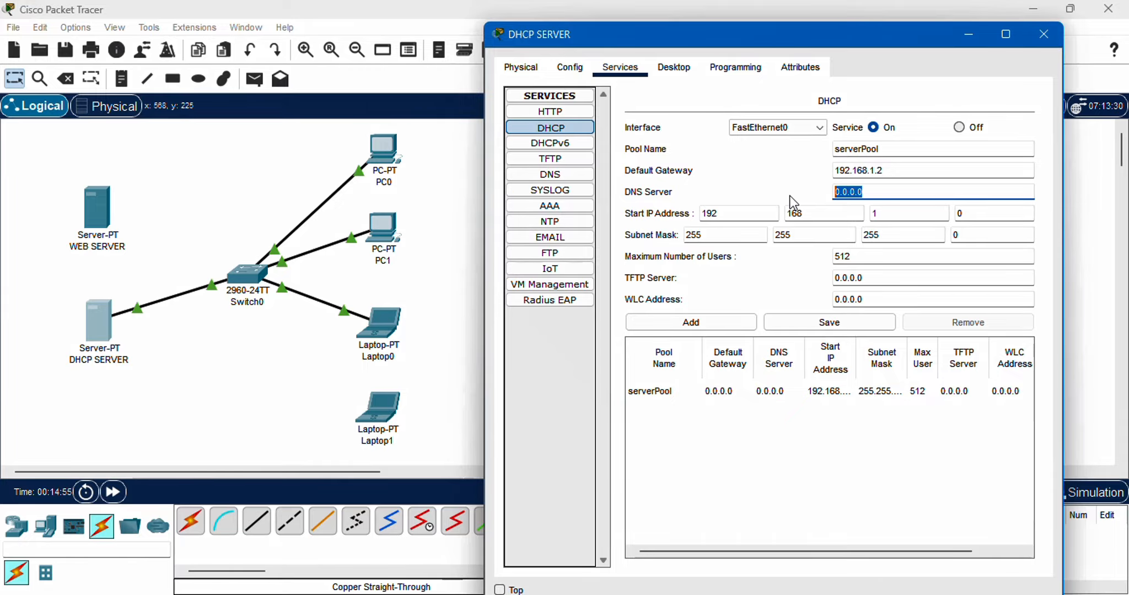
pyautogui.write('192.168.1.1')
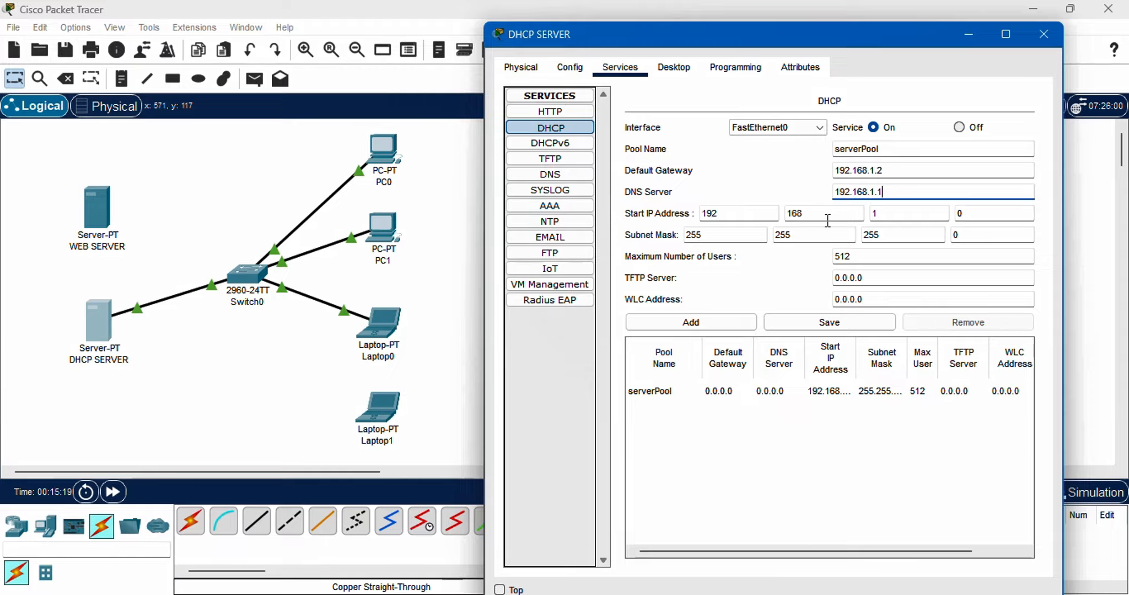
# Set the last octet of the DHCP pool's start IP address to 11, giving 192.168.1.11
pyautogui.moveTo(981, 211); pyautogui.dragTo(947, 219)
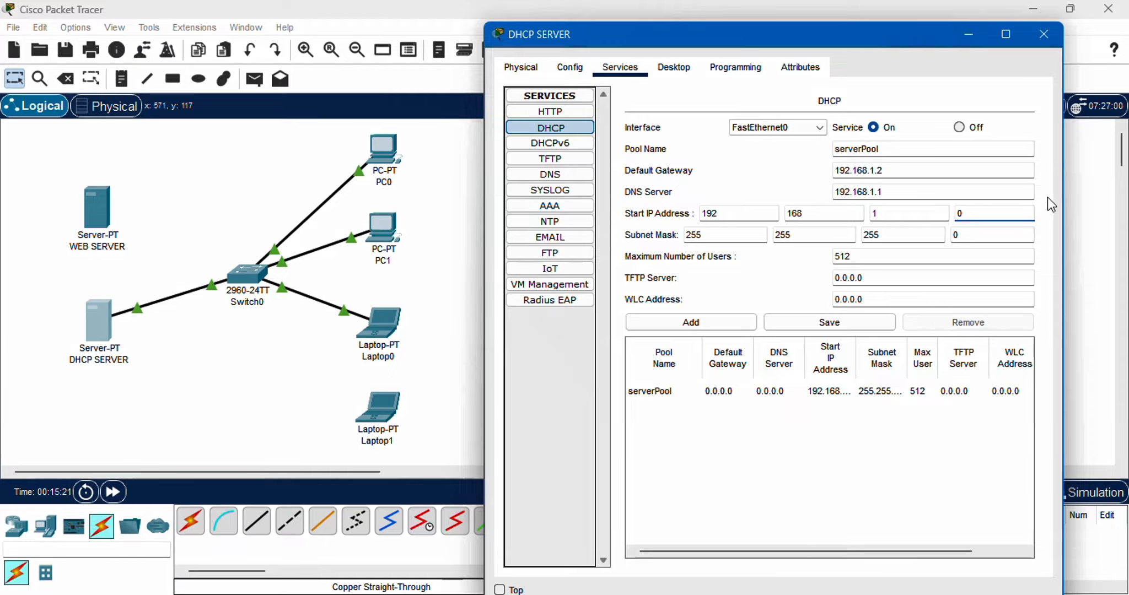
pyautogui.press('BackSpace')
pyautogui.write('10')
pyautogui.press('BackSpace')
pyautogui.write('1')
pyautogui.moveTo(962, 214); pyautogui.dragTo(978, 217)
# Limit serverPool to a maximum of 3 users, save the pool and close DHCP SERVER's window
pyautogui.moveTo(852, 258); pyautogui.dragTo(766, 262)
pyautogui.moveTo(851, 257); pyautogui.dragTo(811, 267)
pyautogui.write('3')
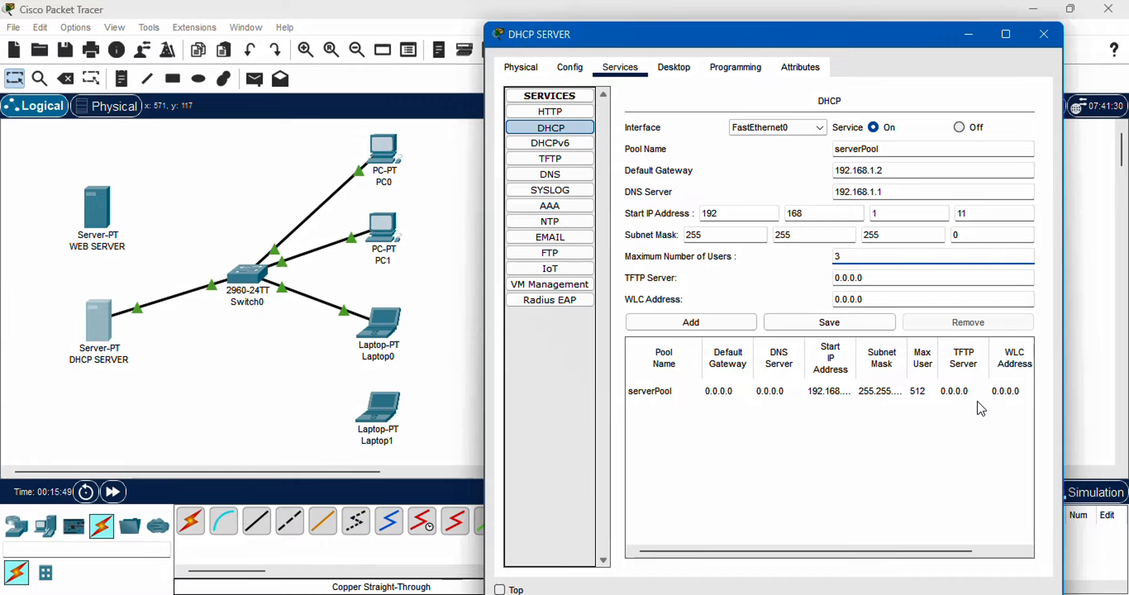
pyautogui.click(810, 324)
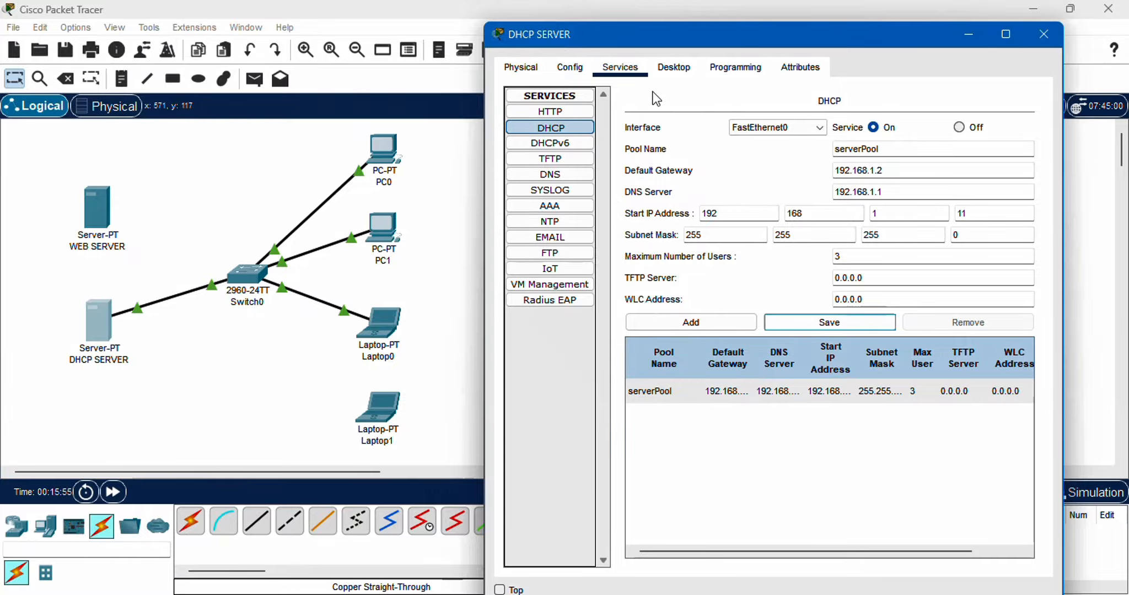
pyautogui.click(1057, 39)
# Switch PC0's IPv4 configuration on FastEthernet0 from static to DHCP and close its IP configuration
pyautogui.click(387, 144)
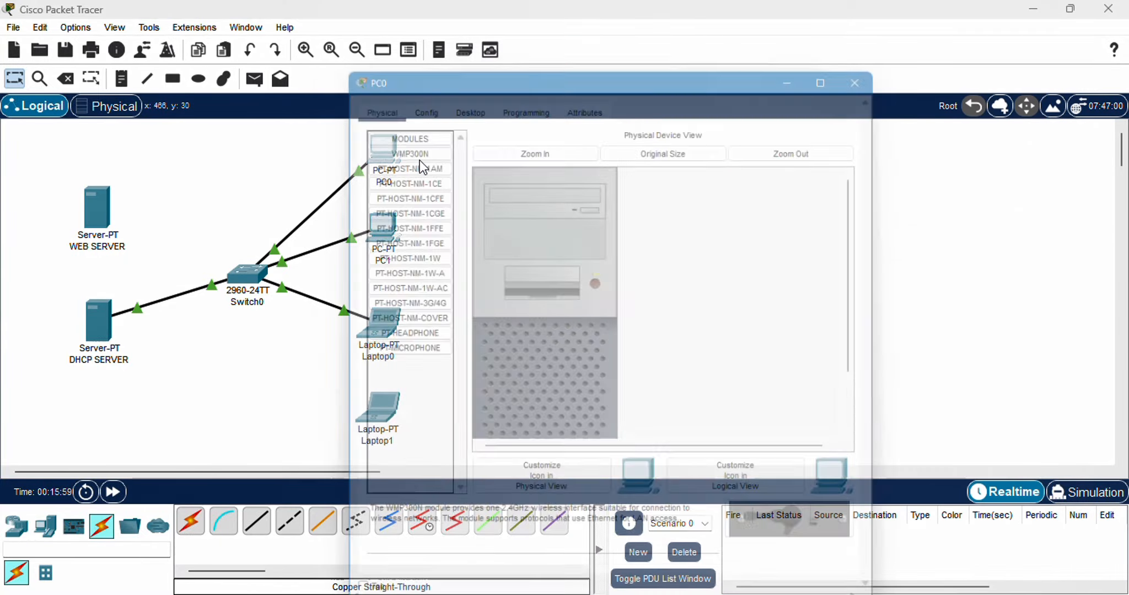
pyautogui.moveTo(473, 44); pyautogui.dragTo(669, 43)
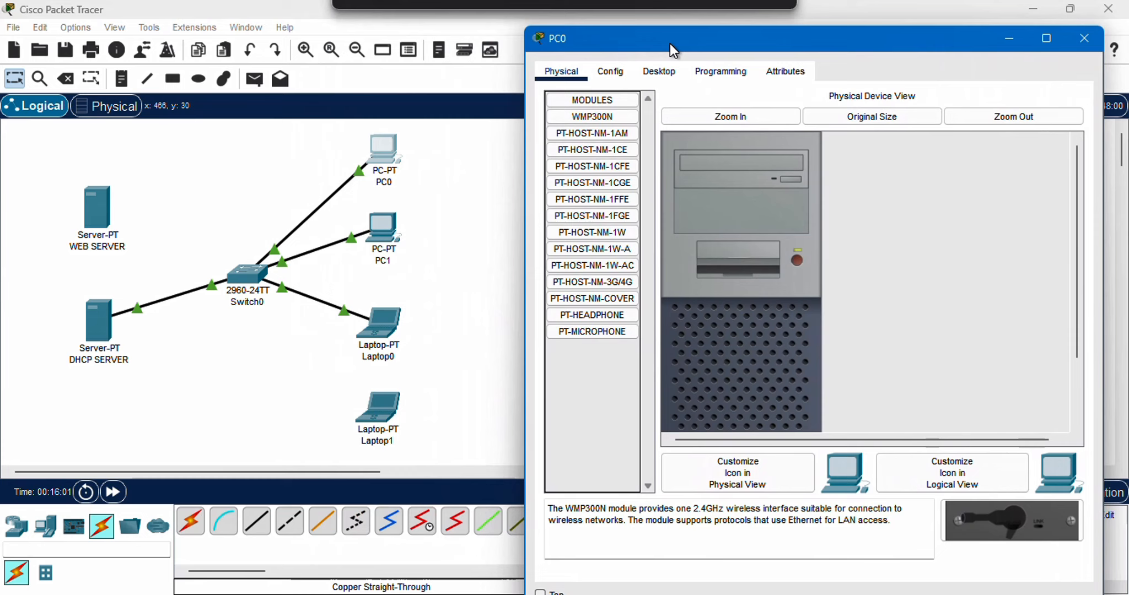
pyautogui.click(674, 76)
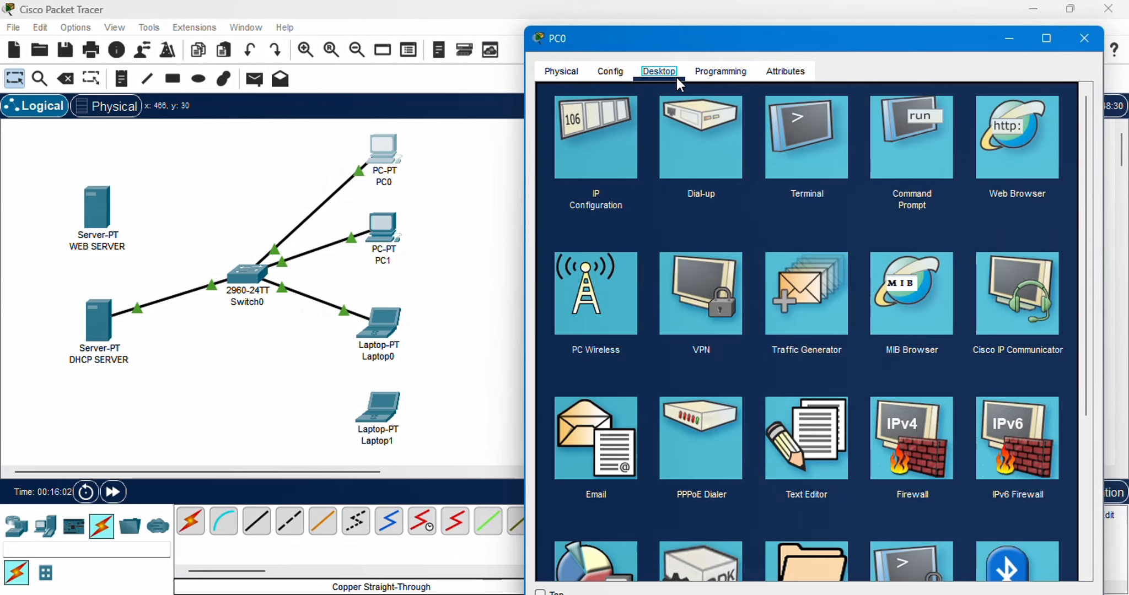
pyautogui.click(625, 174)
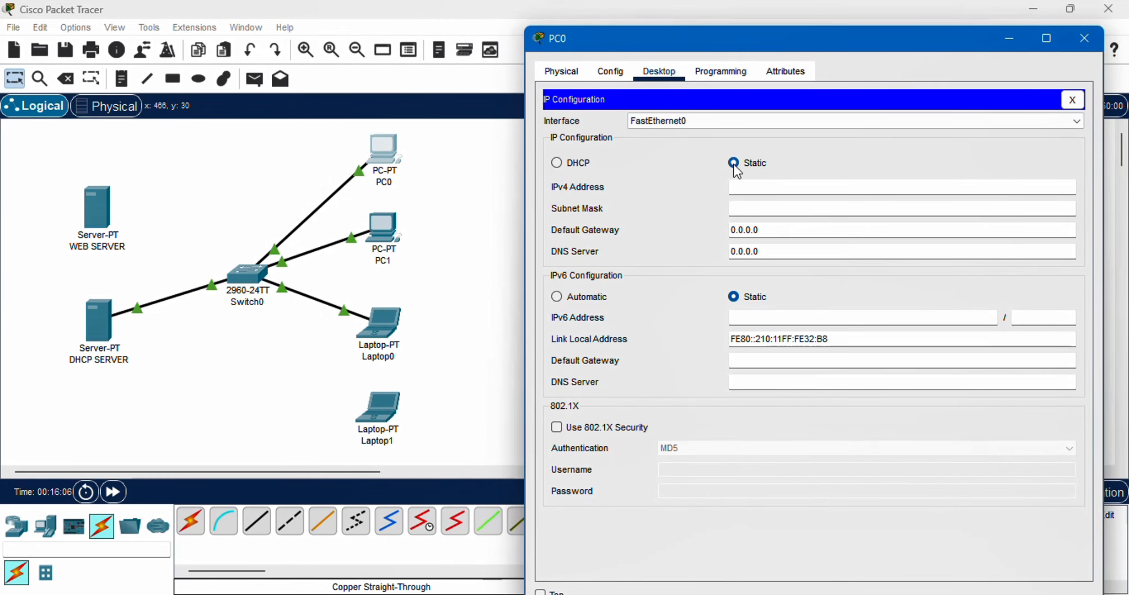
pyautogui.click(557, 162)
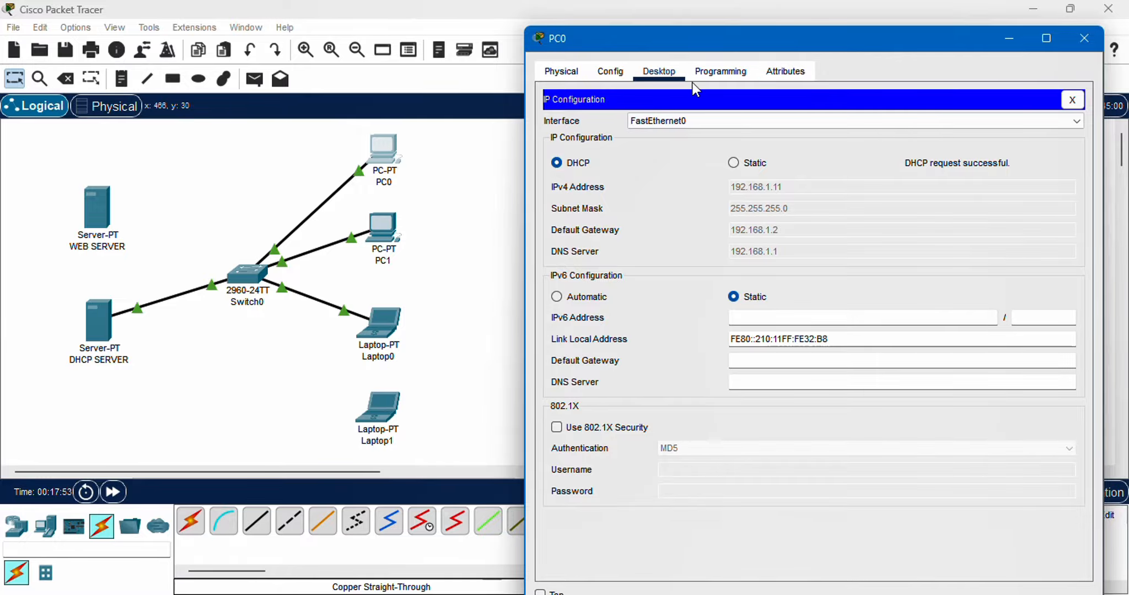
pyautogui.click(1069, 100)
# Ping DHCP SERVER at 192.168.1.2 from PC0's Command Prompt and close PC0's window
pyautogui.click(891, 175)
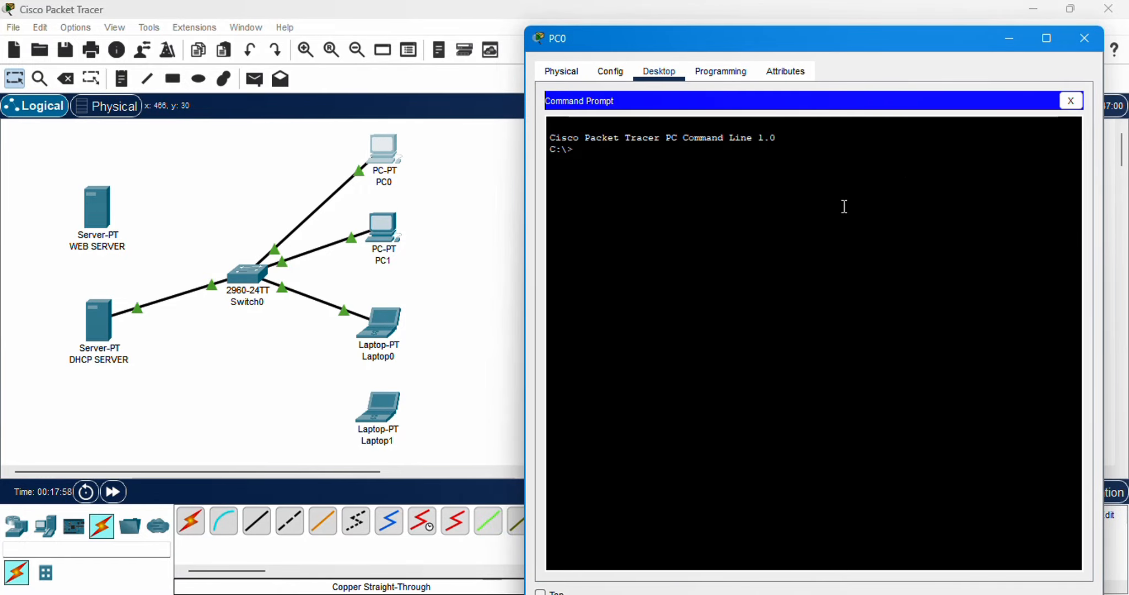
pyautogui.write('ping 192.168.1.2')
pyautogui.press('Return')
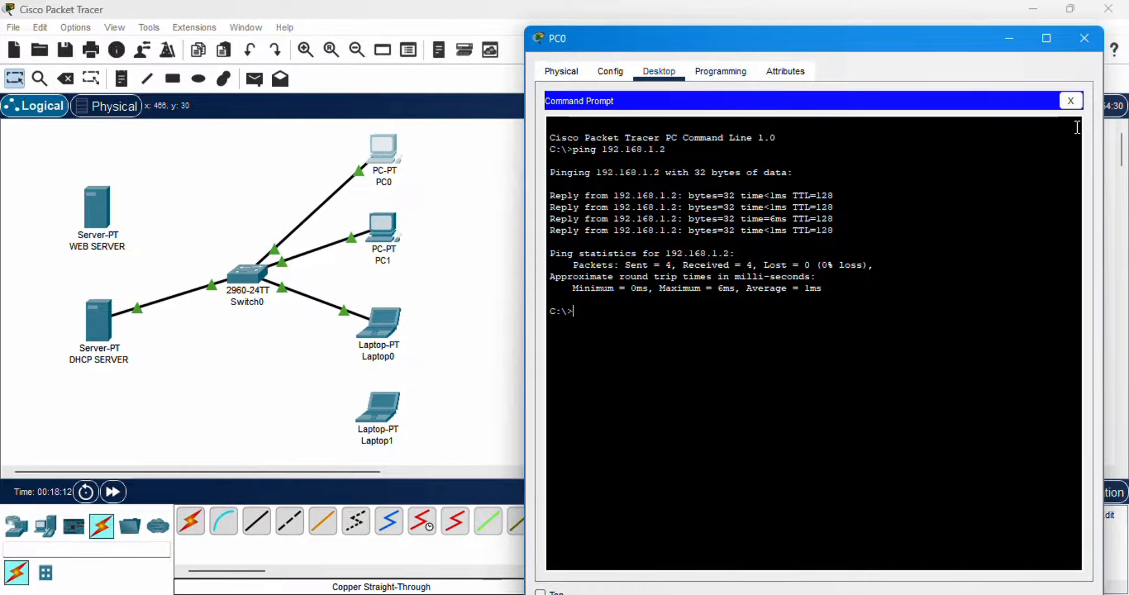
pyautogui.click(1081, 41)
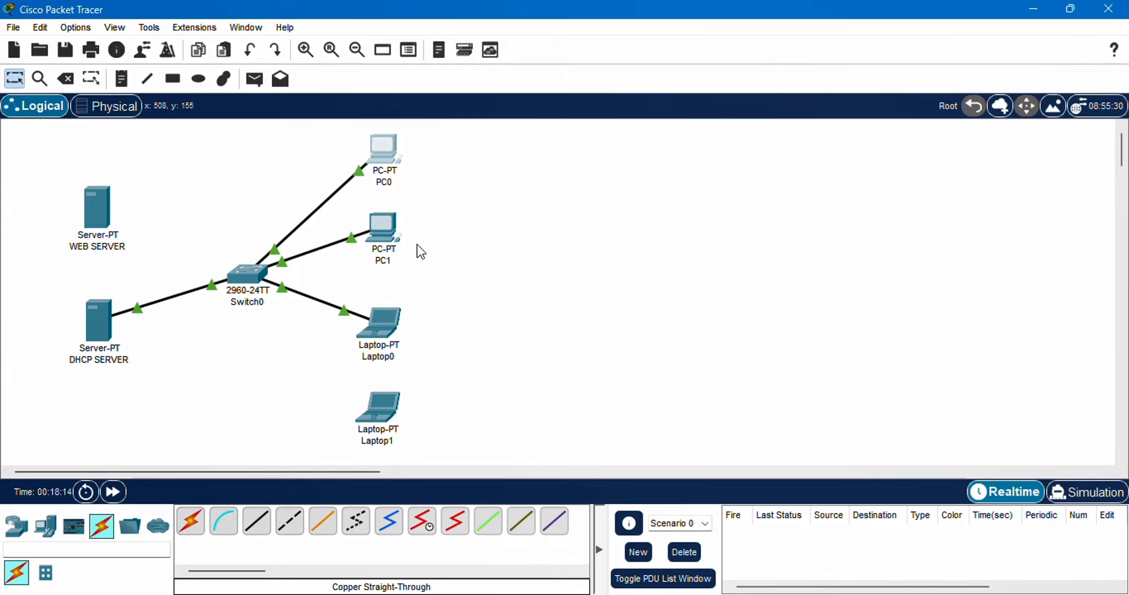
# Switch PC1's IPv4 configuration on FastEthernet0 to DHCP and close PC1's window
pyautogui.click(386, 228)
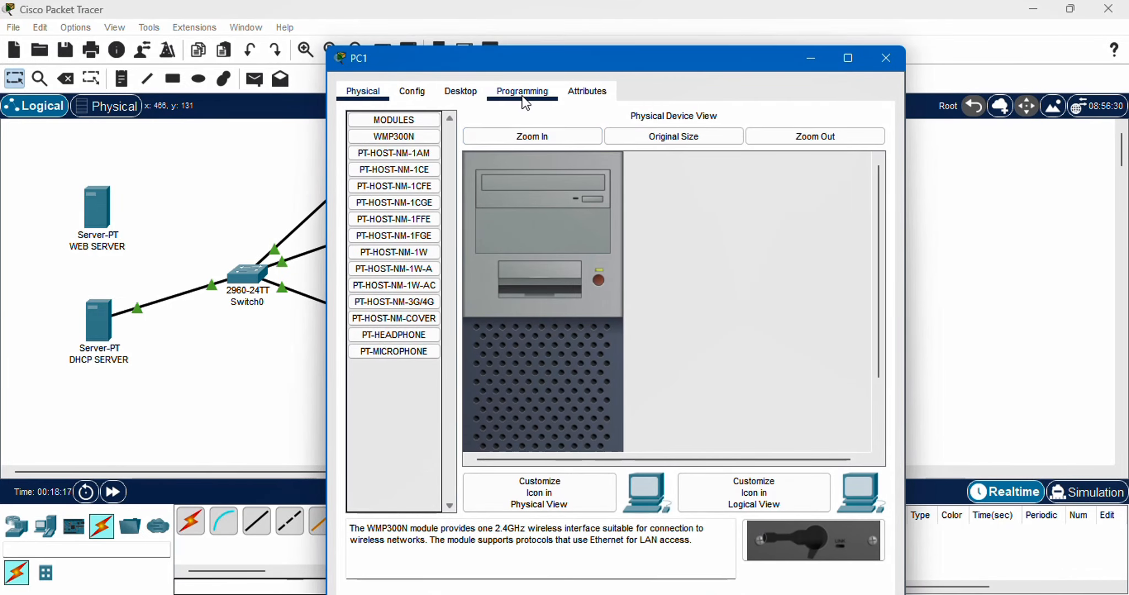
pyautogui.click(469, 89)
pyautogui.click(396, 156)
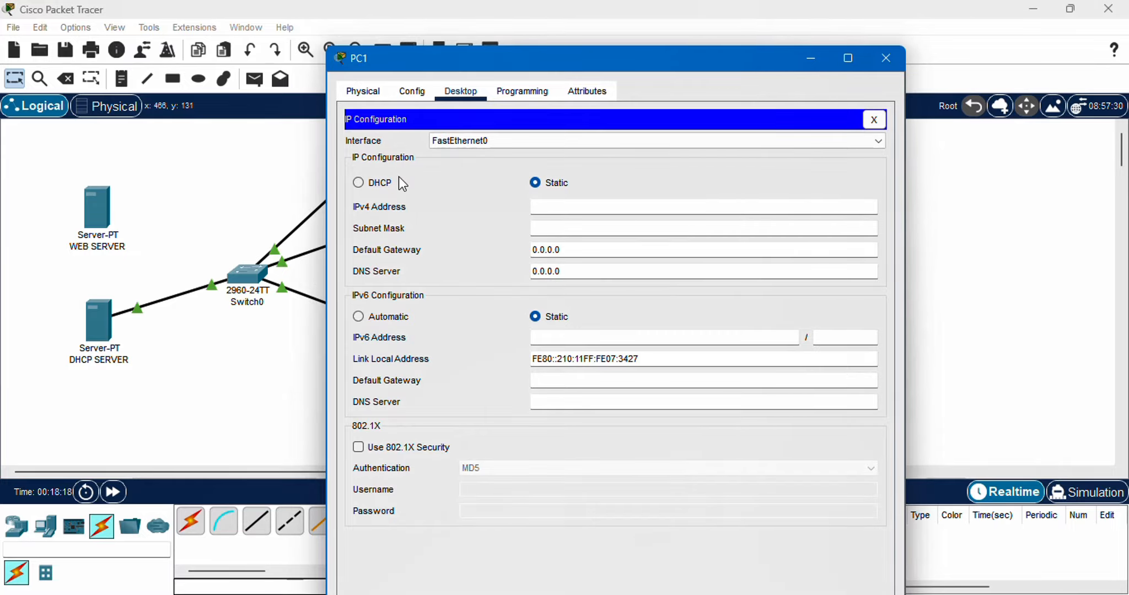
pyautogui.click(371, 182)
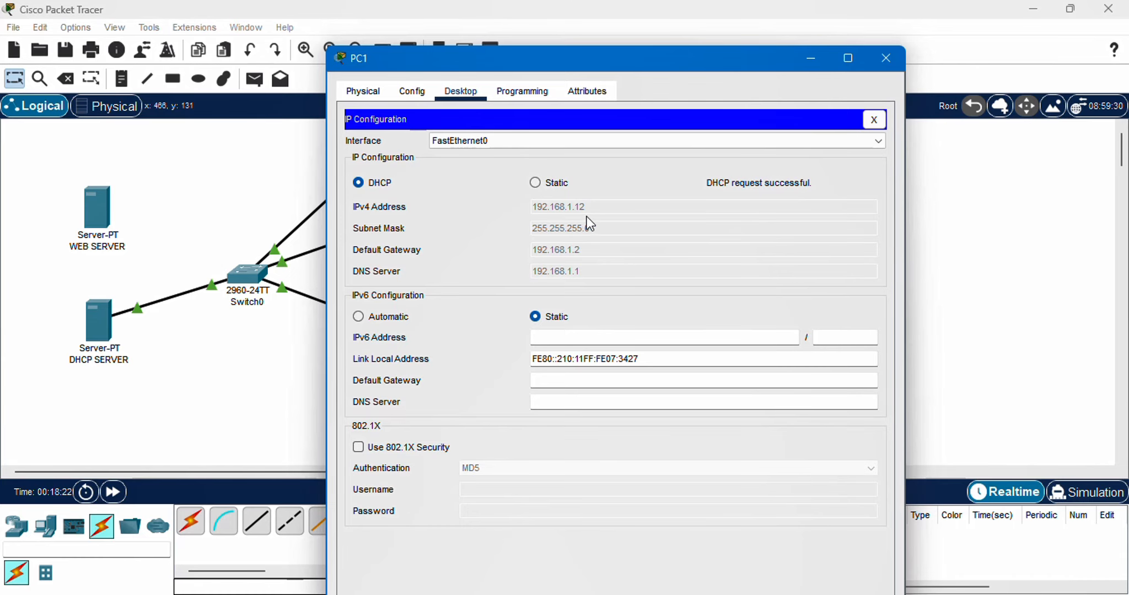
pyautogui.click(897, 56)
# Reopen PC0's IP configuration to check the addresses leased by DHCP, then close its window
pyautogui.click(413, 161)
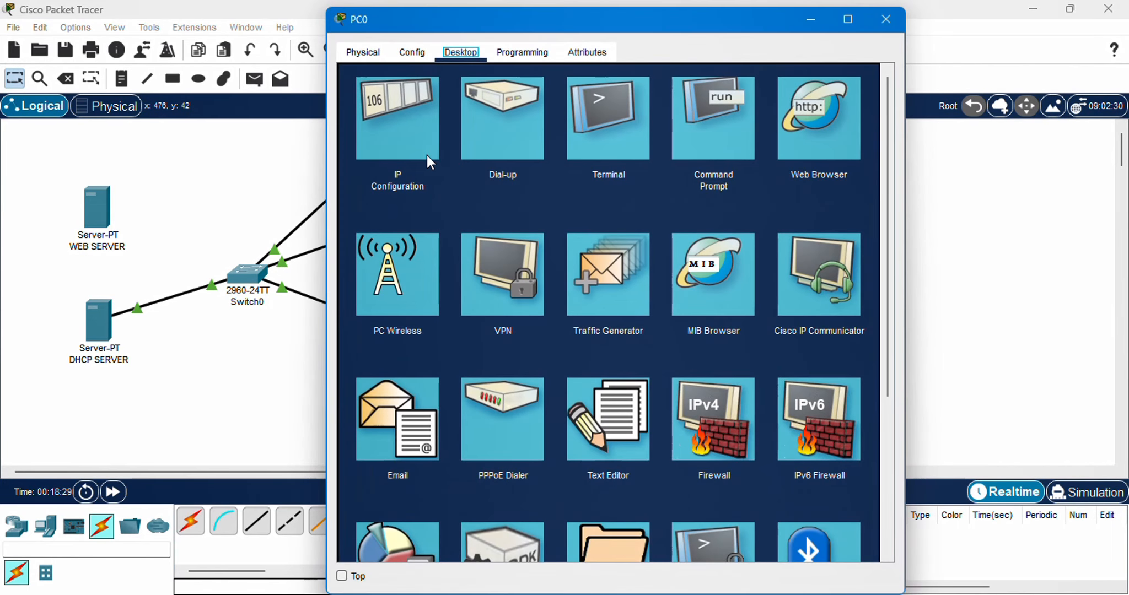
pyautogui.click(427, 156)
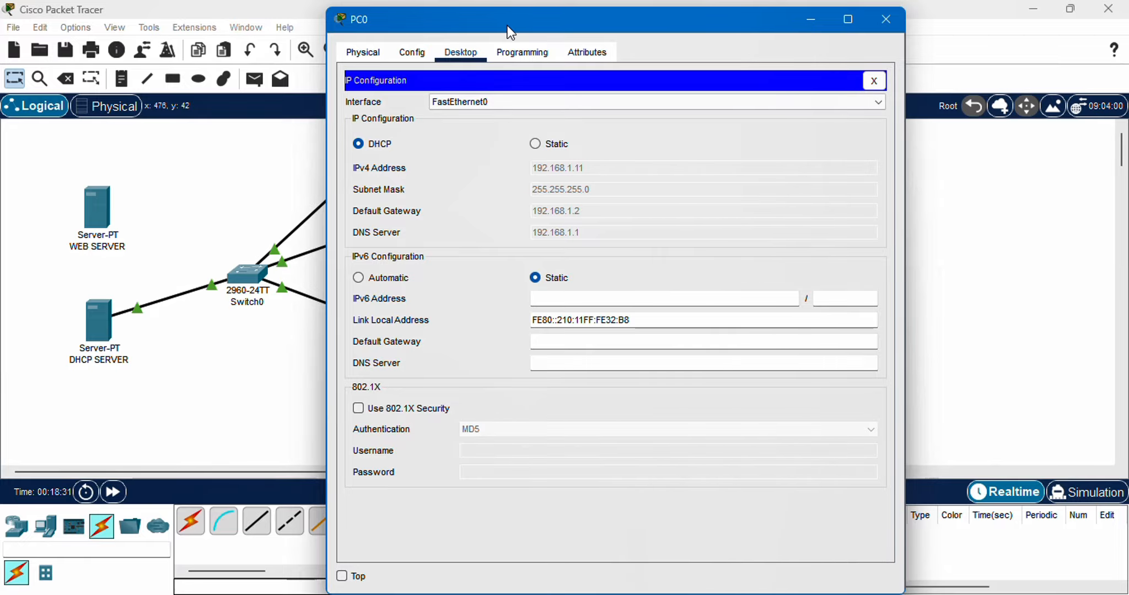
pyautogui.moveTo(507, 25); pyautogui.dragTo(678, 49)
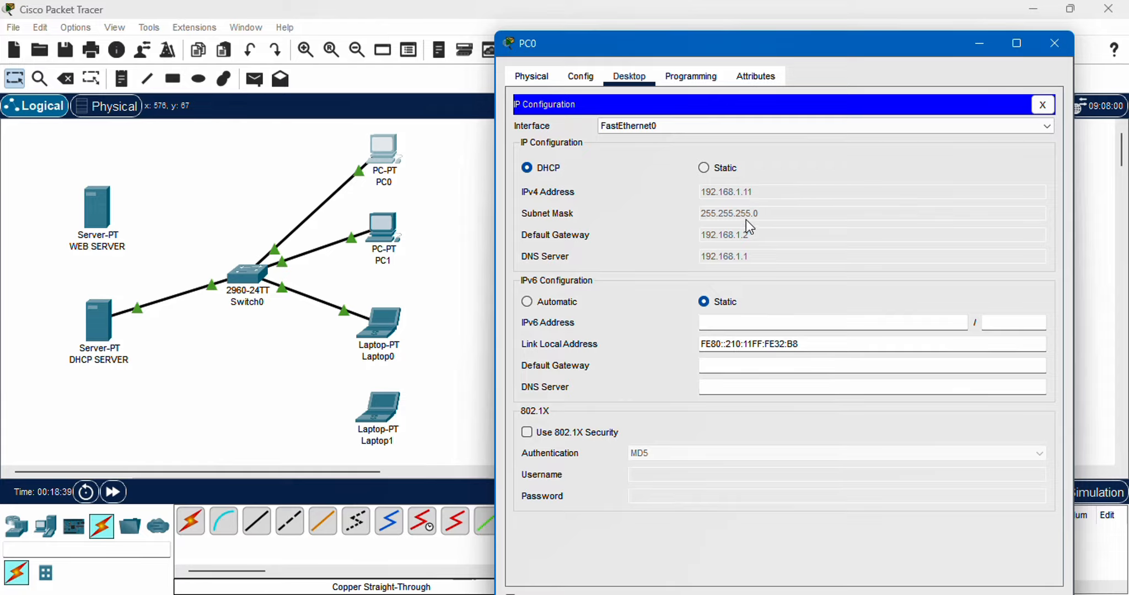
pyautogui.click(1054, 43)
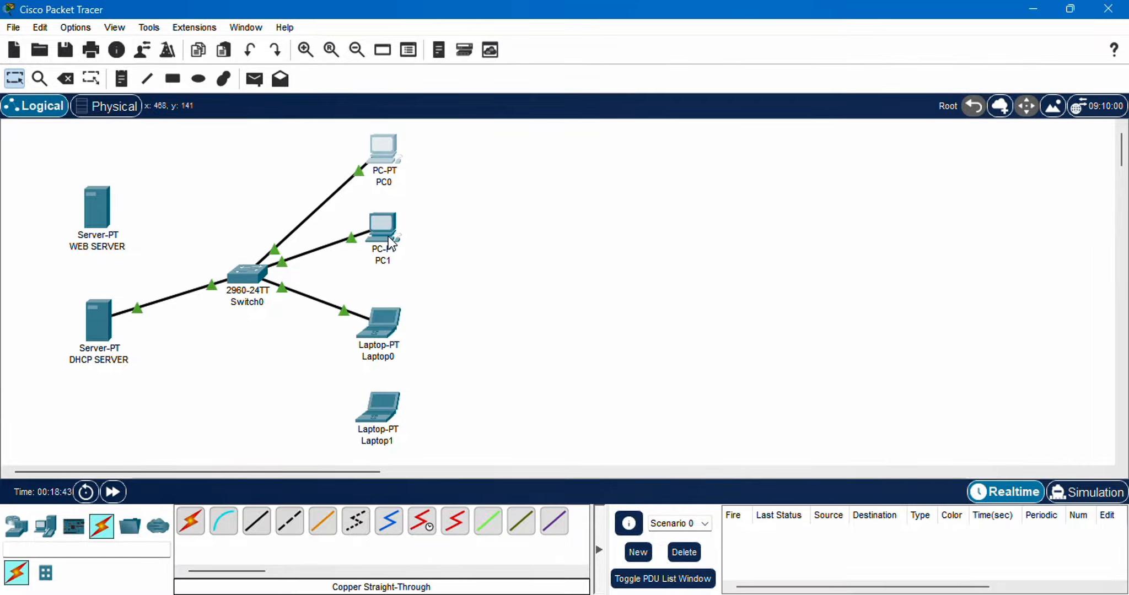
# Switch Laptop0's IPv4 configuration on FastEthernet0 to DHCP, check the leased addresses and close its window
pyautogui.click(384, 328)
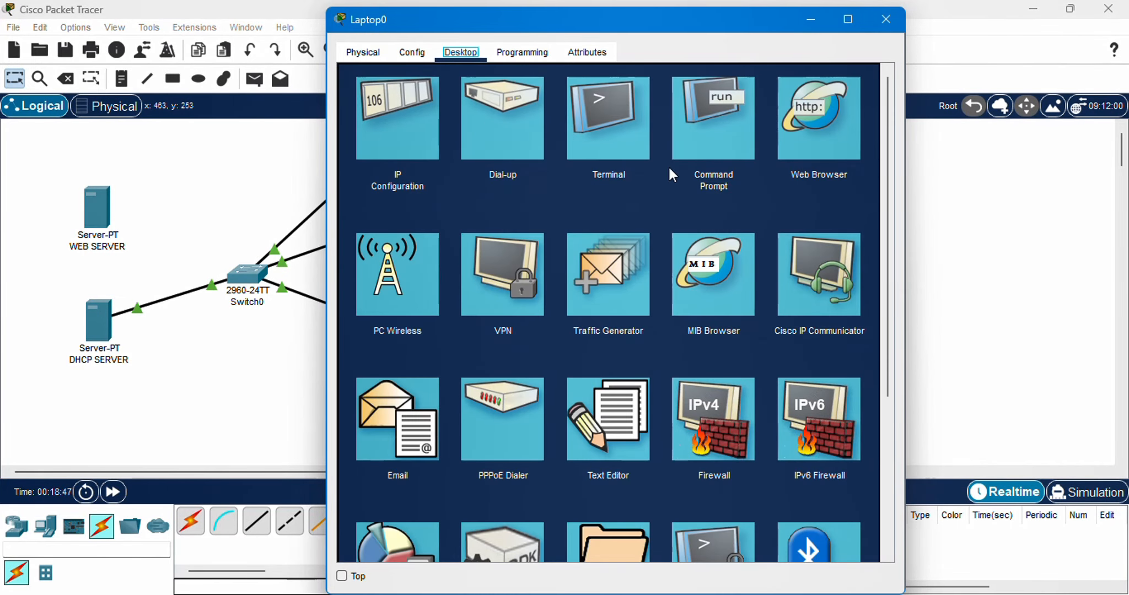
pyautogui.click(417, 147)
pyautogui.click(386, 143)
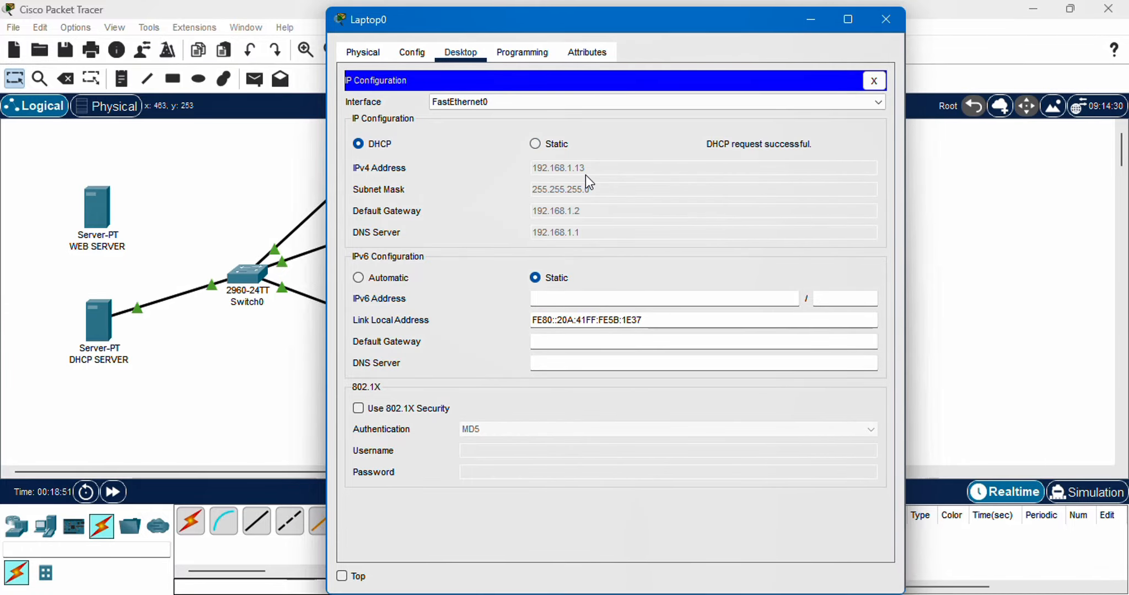
pyautogui.moveTo(516, 18); pyautogui.dragTo(658, 45)
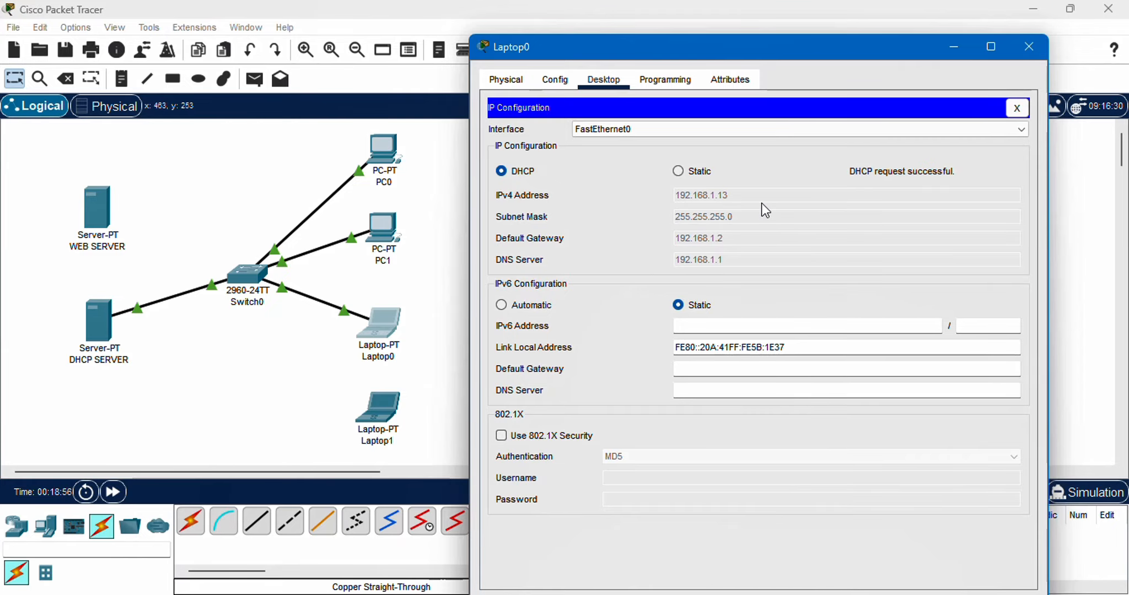
pyautogui.click(1037, 52)
# Check the serverPool settings in DHCP SERVER's DHCP service, then close the server's window
pyautogui.click(97, 322)
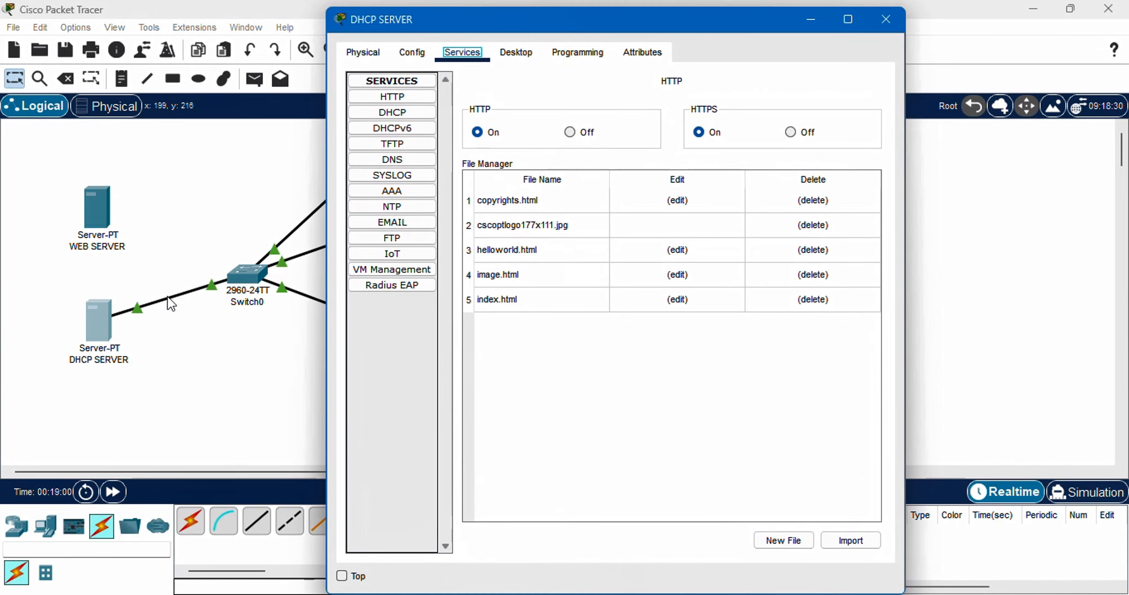
pyautogui.click(392, 112)
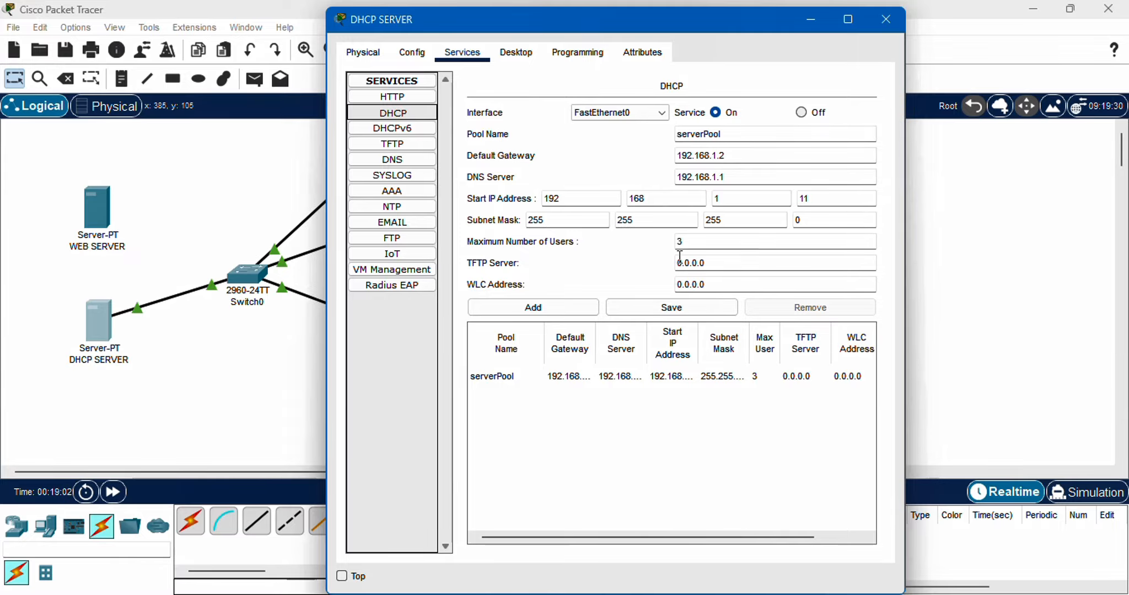
pyautogui.click(888, 21)
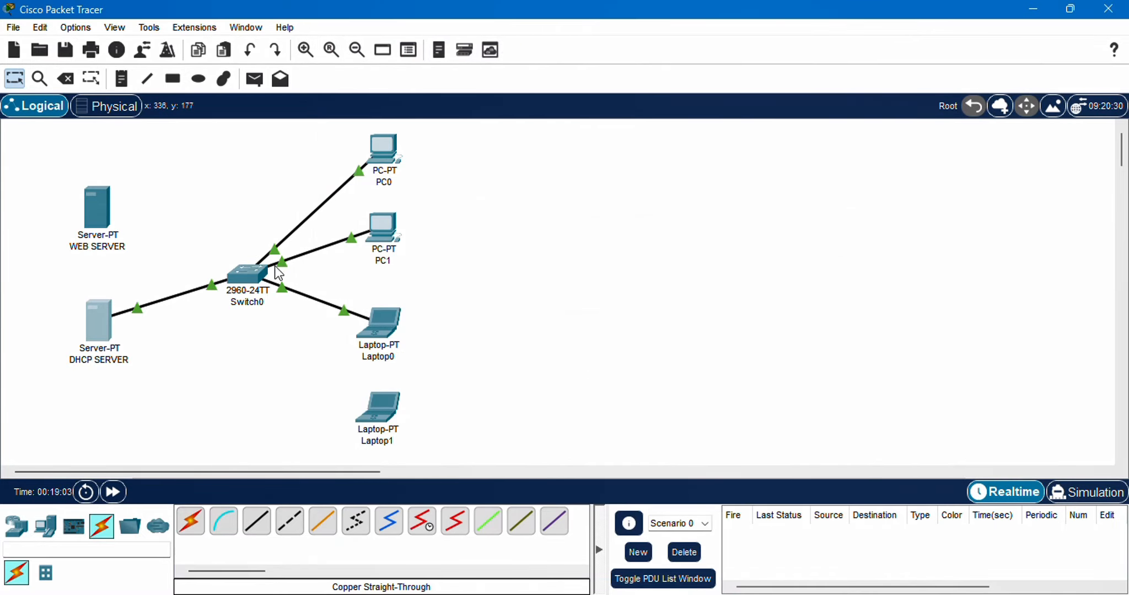
# Connect Switch0's FastEthernet0/4 port to Laptop1 with a copper straight-through cable and fast-forward the simulation time
pyautogui.click(257, 523)
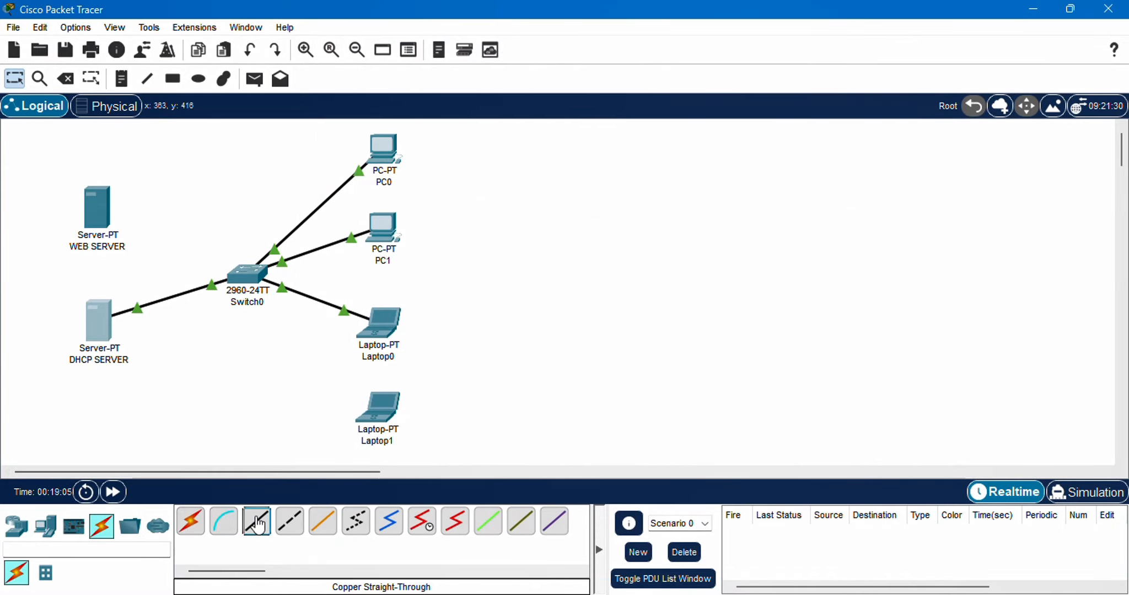
pyautogui.click(248, 273)
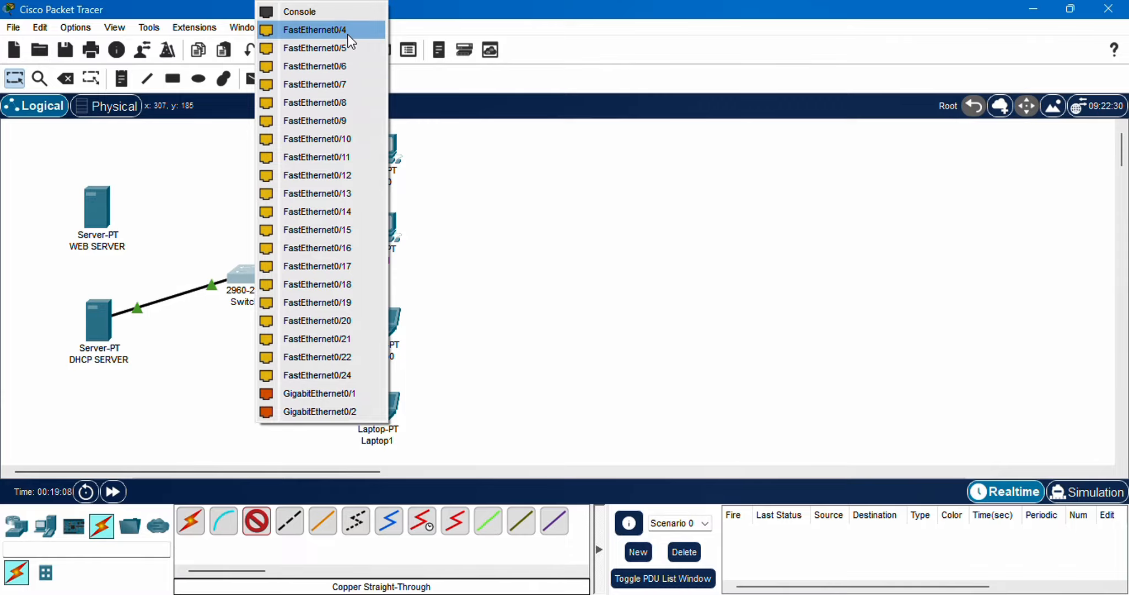
pyautogui.click(317, 30)
pyautogui.click(384, 412)
pyautogui.click(426, 477)
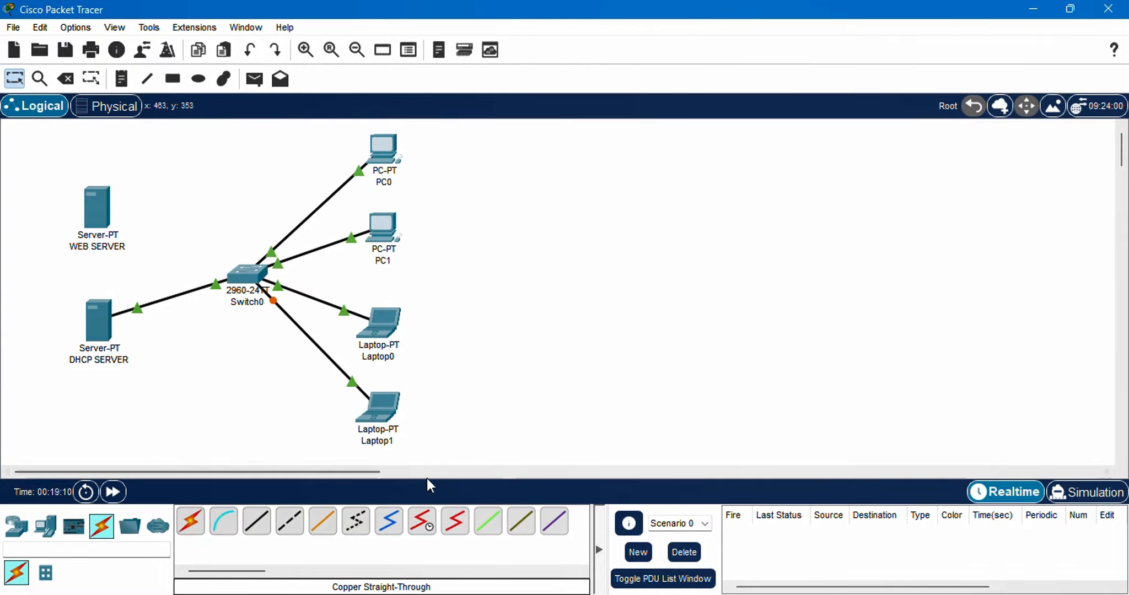
pyautogui.click(113, 493)
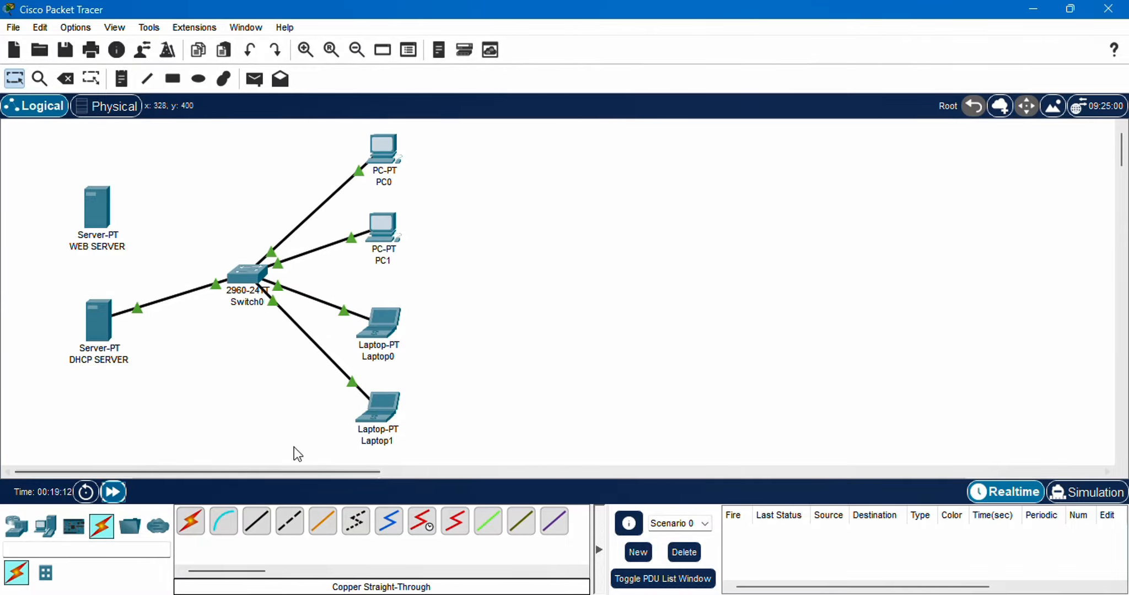
# Switch Laptop1's IPv4 configuration on FastEthernet0 from static to DHCP and close its window
pyautogui.click(382, 405)
pyautogui.moveTo(469, 19); pyautogui.dragTo(662, 26)
pyautogui.click(598, 60)
pyautogui.click(645, 60)
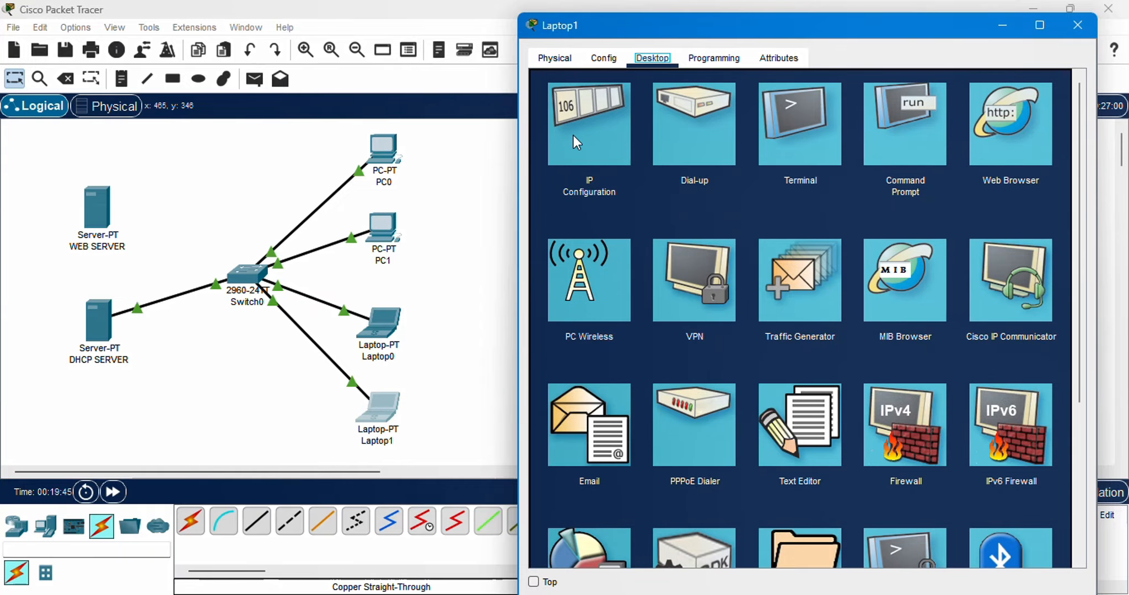
pyautogui.click(576, 137)
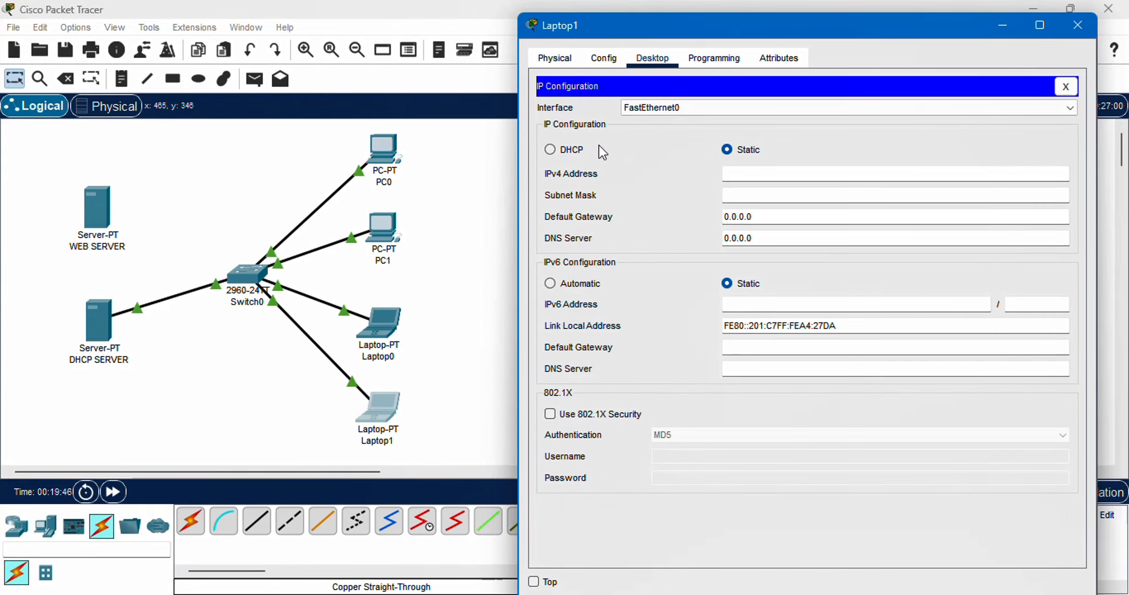
pyautogui.click(569, 153)
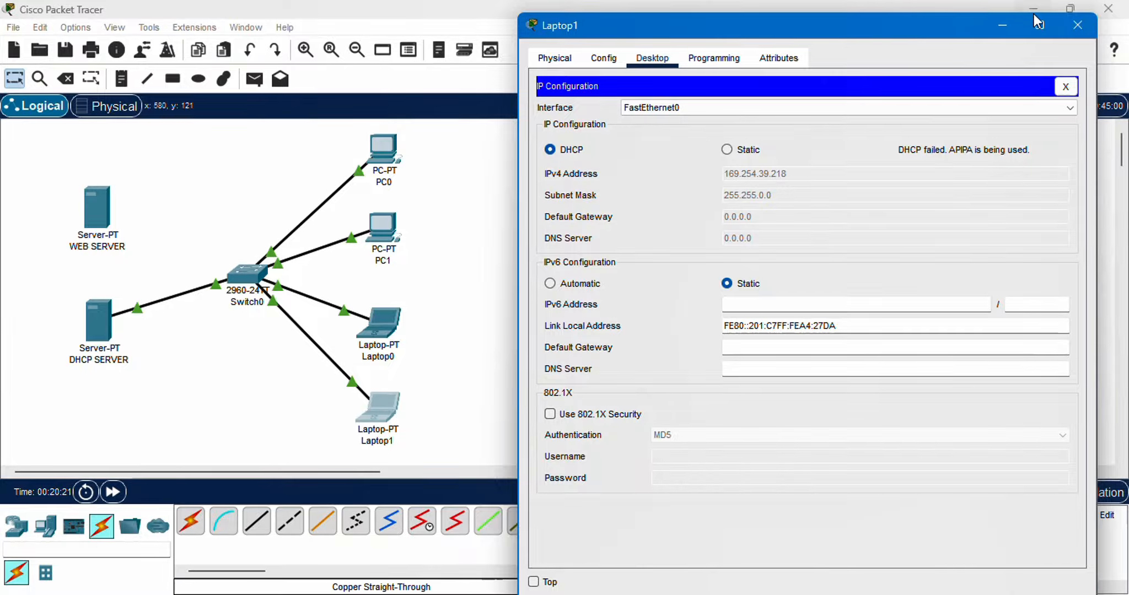
pyautogui.click(1077, 25)
# Try to set serverPool's maximum number of users to 4 in DHCP SERVER's DHCP service, closing the window without saving
pyautogui.click(101, 316)
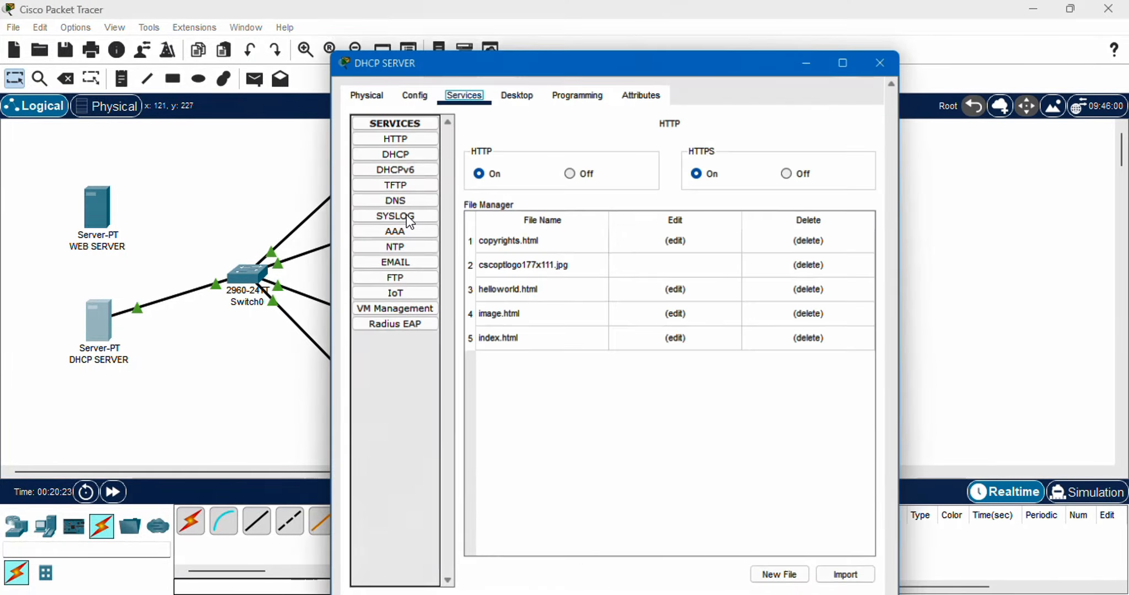
pyautogui.click(392, 112)
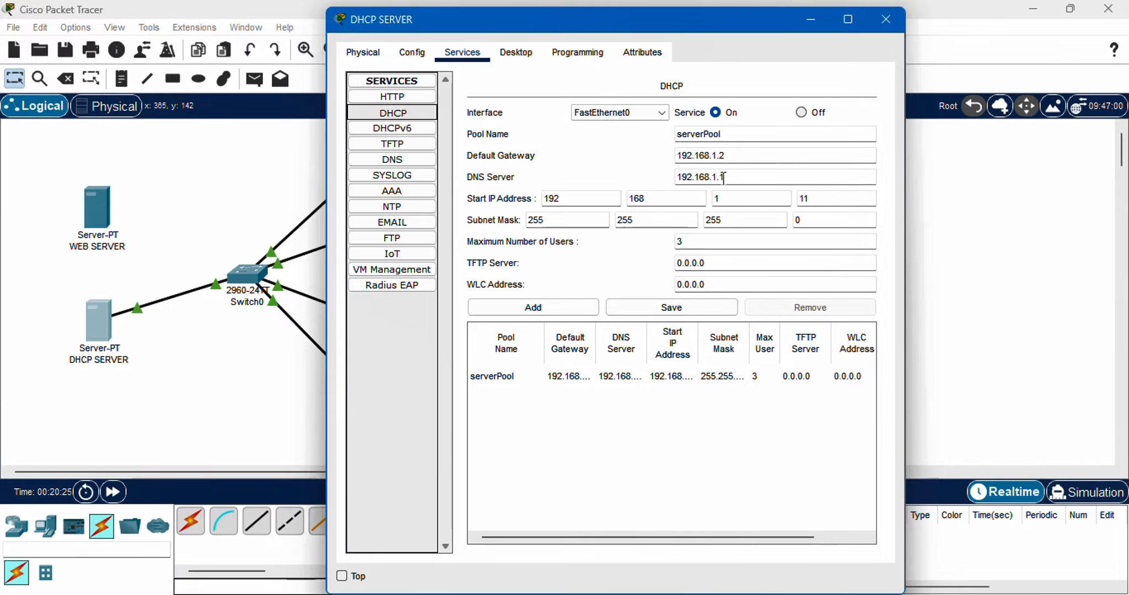
pyautogui.click(694, 243)
pyautogui.press('BackSpace')
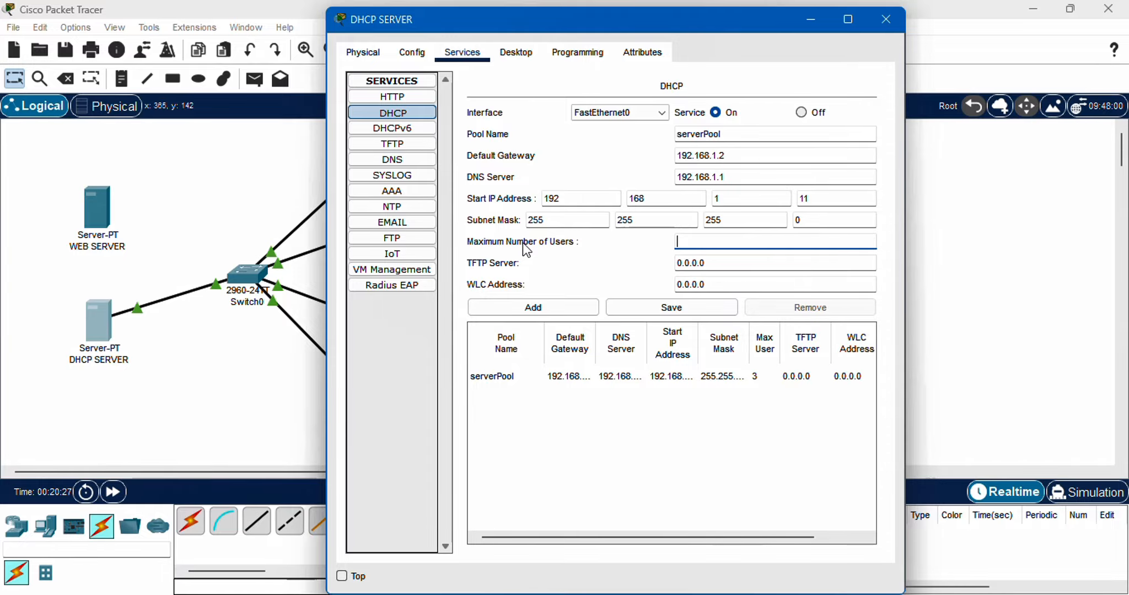
pyautogui.write('4')
pyautogui.click(607, 53)
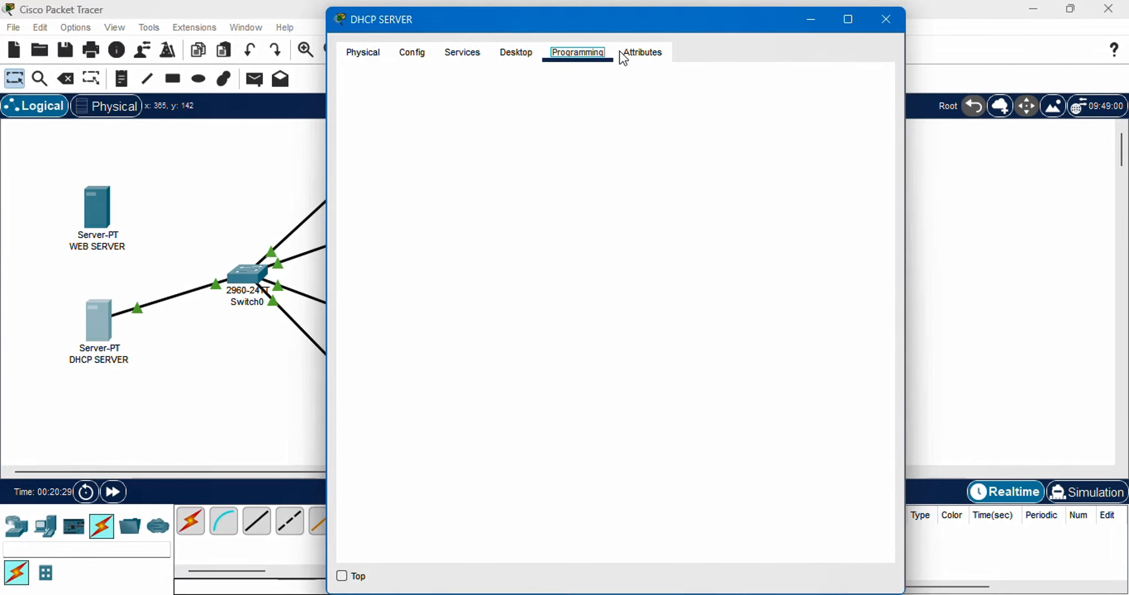
pyautogui.click(881, 22)
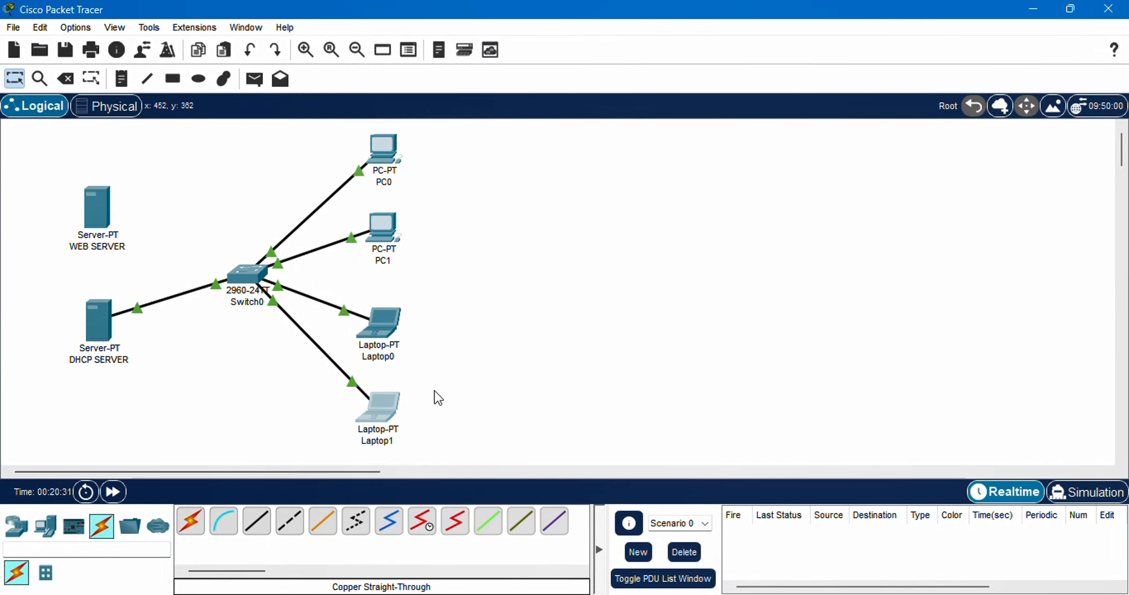
# Toggle Laptop1's IPv4 configuration to static and back to DHCP to retry the address request, then close its window
pyautogui.click(379, 411)
pyautogui.click(388, 167)
pyautogui.click(535, 183)
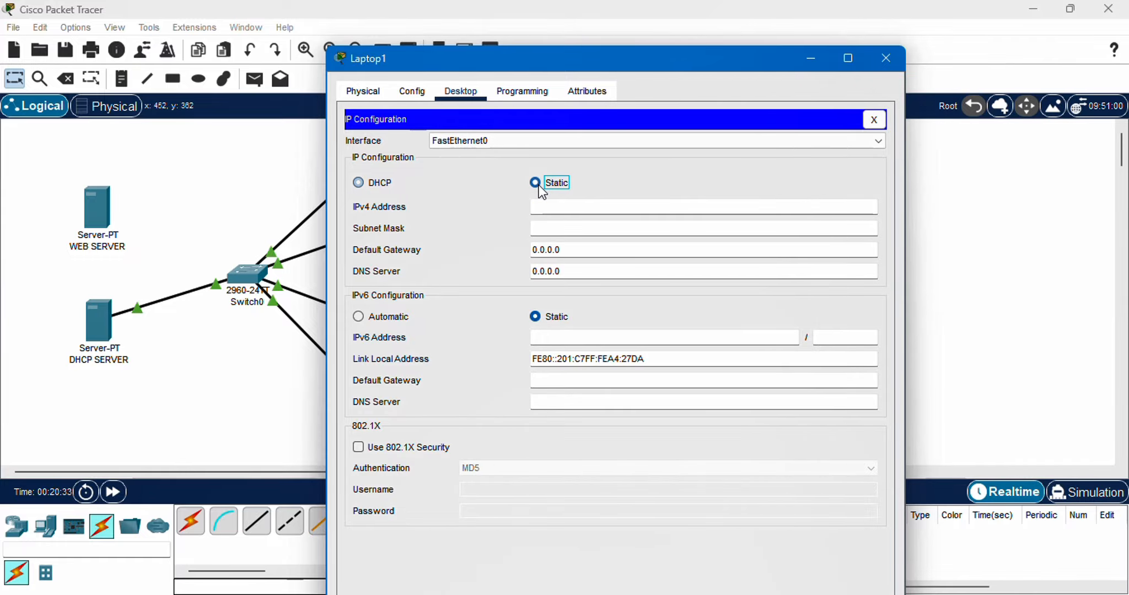
pyautogui.click(380, 184)
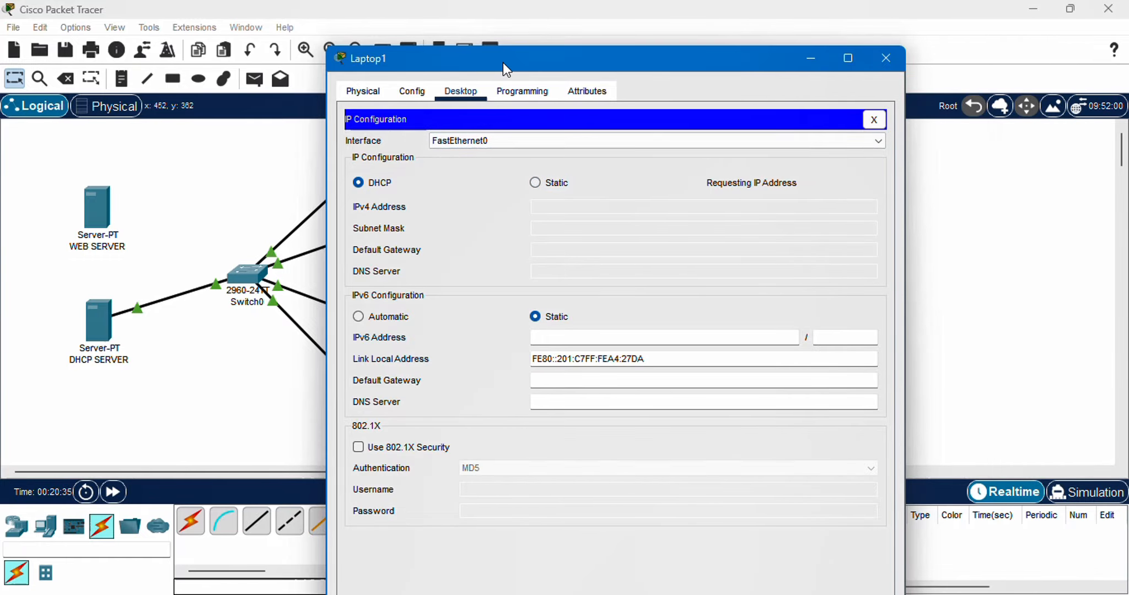
pyautogui.moveTo(502, 63); pyautogui.dragTo(676, 39)
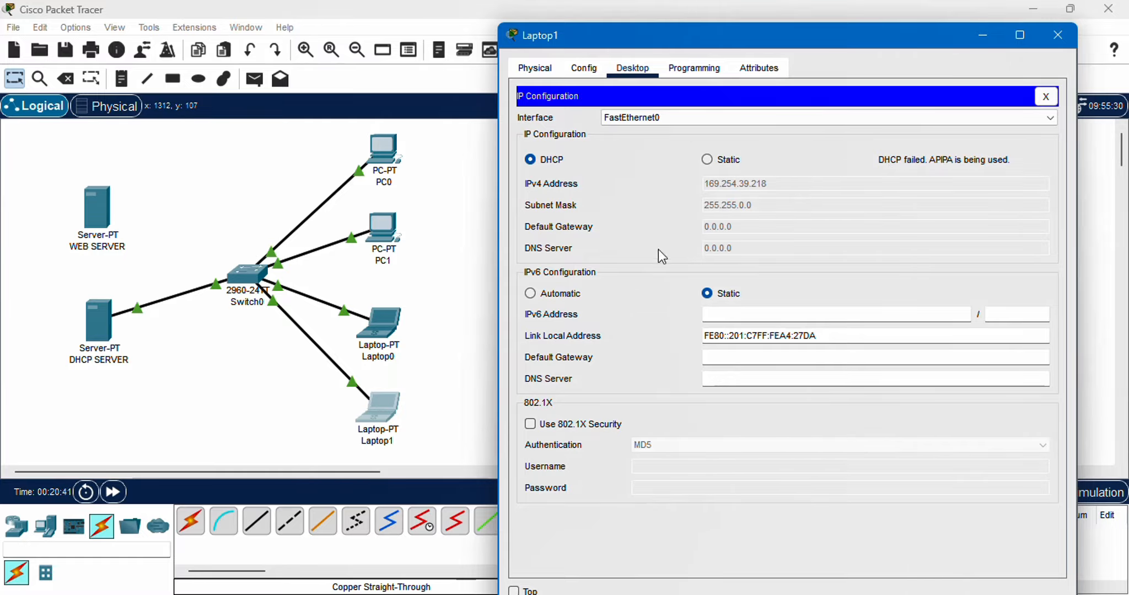
pyautogui.click(1070, 37)
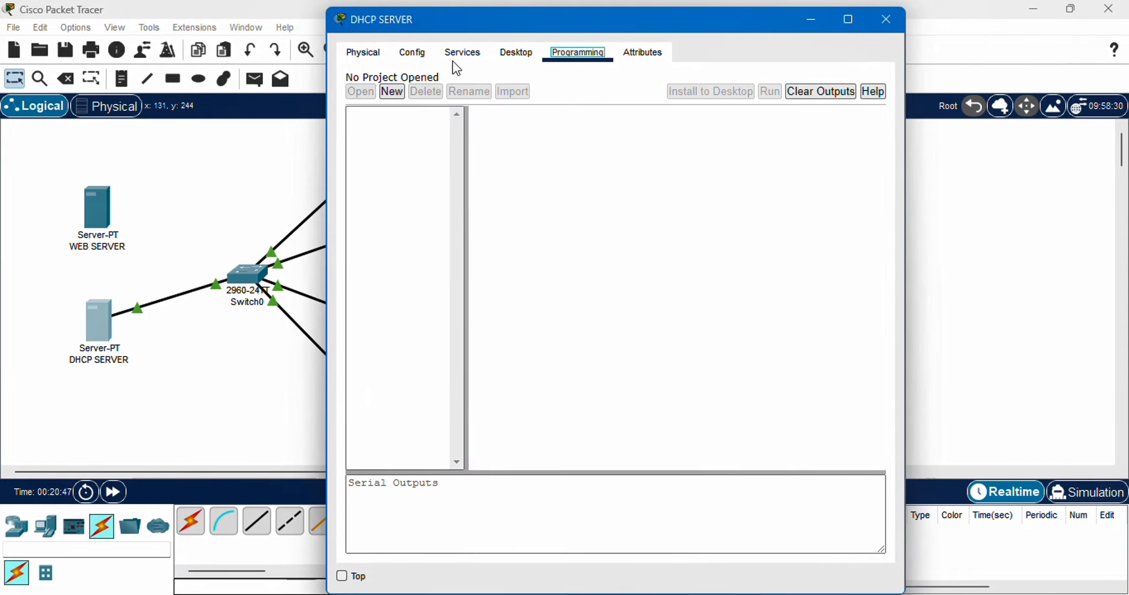
# Set serverPool's maximum number of users to 4 in DHCP SERVER's DHCP service, save the pool and close the window
pyautogui.click(461, 52)
pyautogui.click(410, 113)
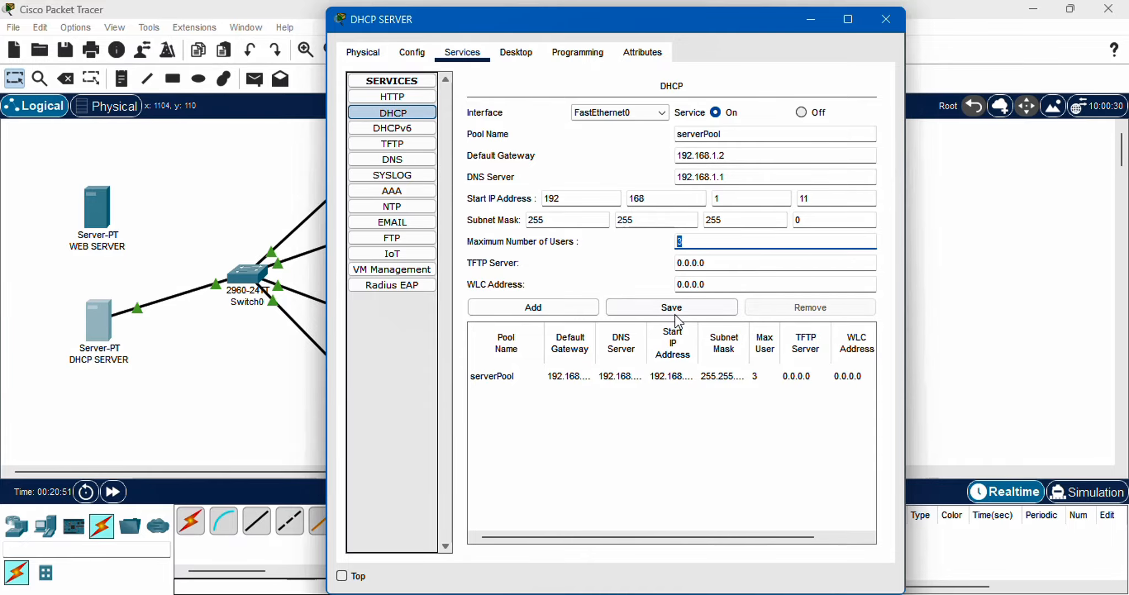
pyautogui.doubleClick(714, 243)
pyautogui.write('4')
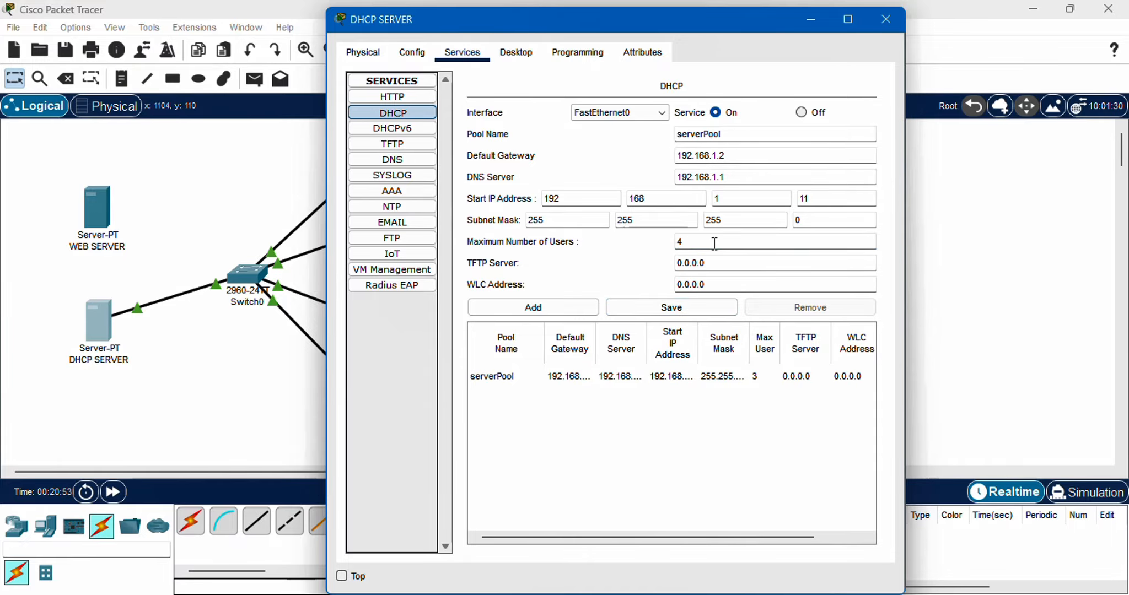
pyautogui.click(715, 301)
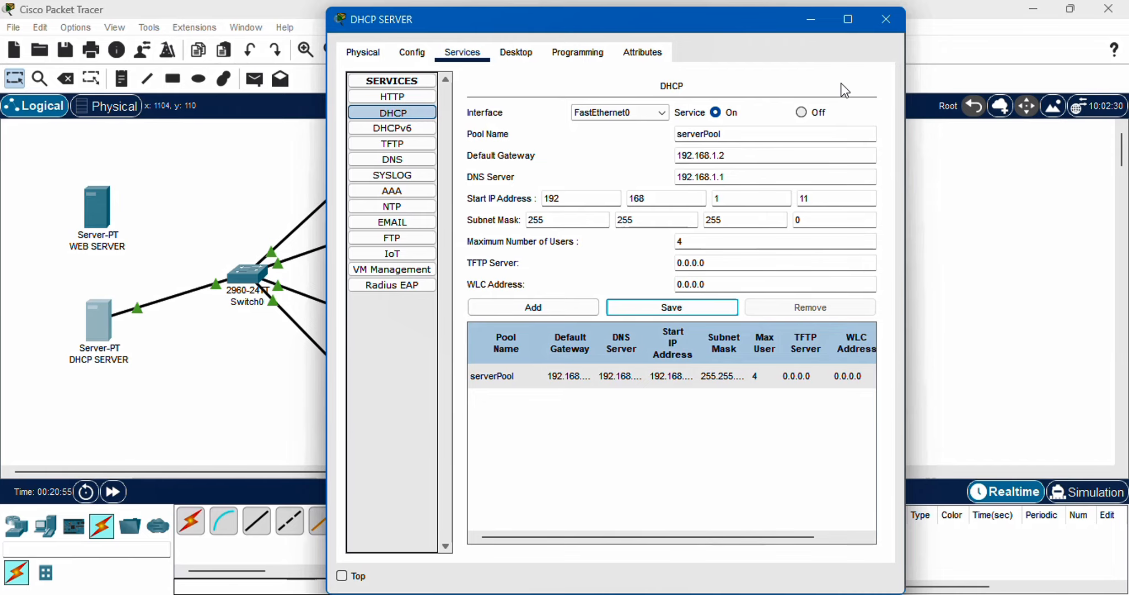
pyautogui.click(885, 20)
# Reopen Laptop1's IP configuration and request a new IPv4 address by switching from DHCP to static and back to DHCP
pyautogui.click(378, 419)
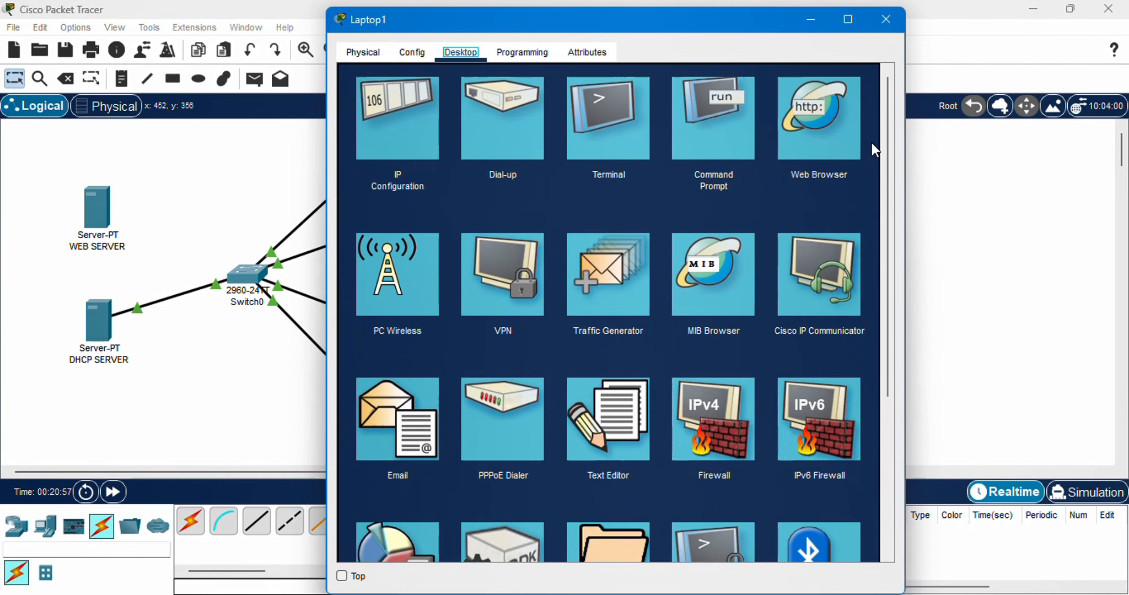
pyautogui.click(416, 152)
pyautogui.click(533, 145)
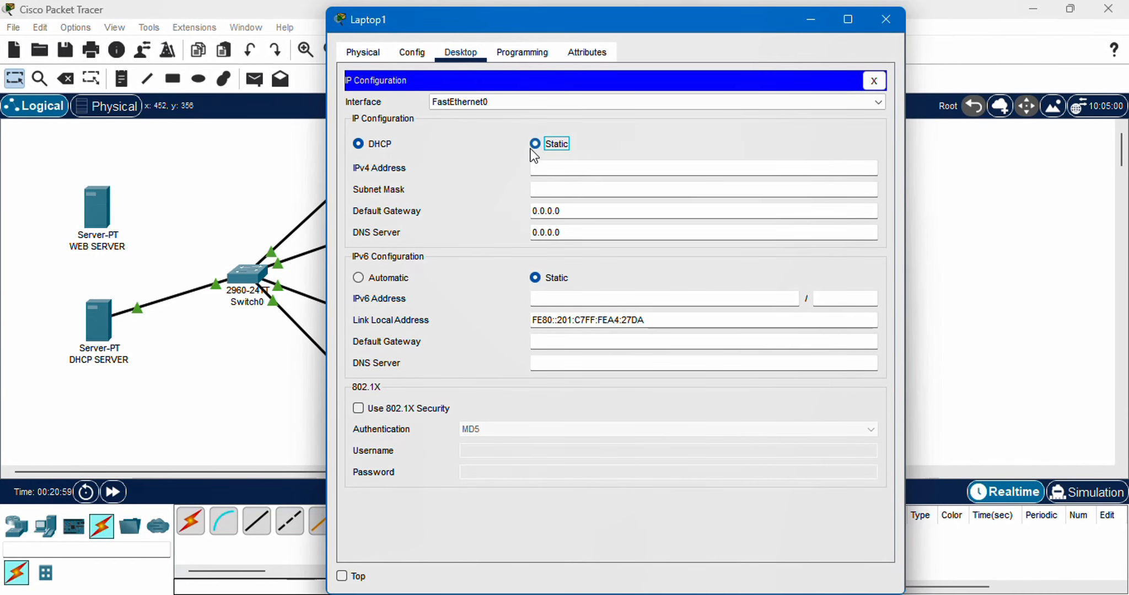
pyautogui.click(370, 145)
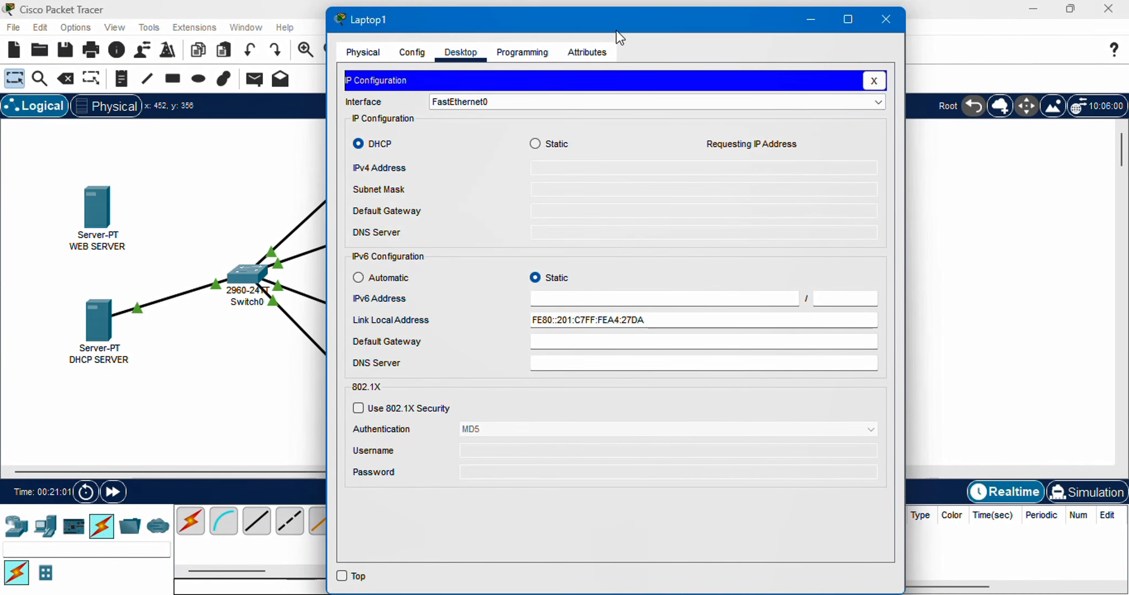
pyautogui.moveTo(616, 30); pyautogui.dragTo(804, 28)
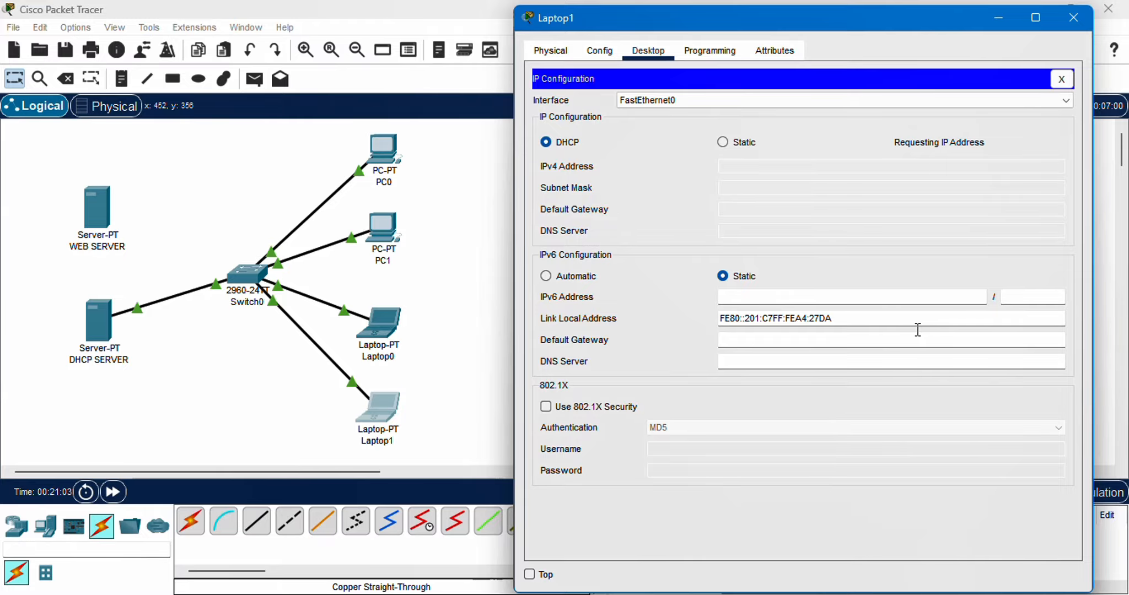